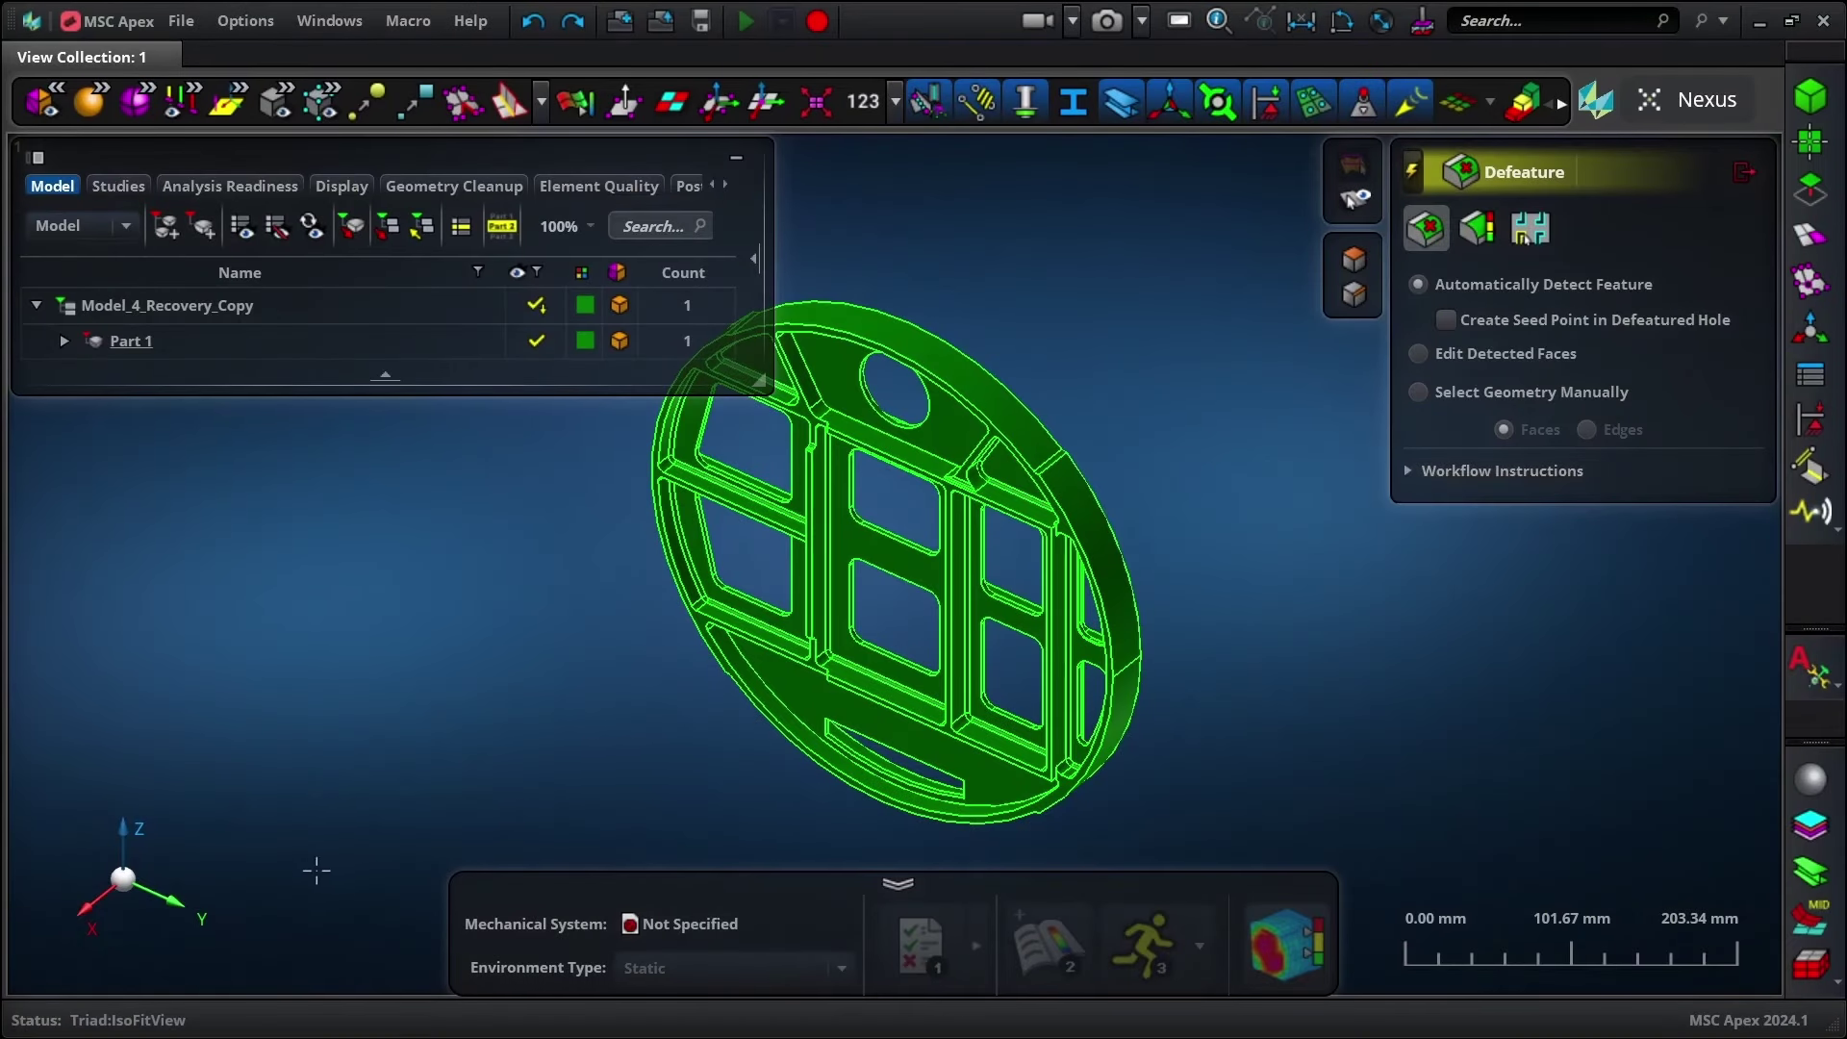
Step: Reorient the plate and delete the narrow fillet faces along its ribs
left_click(158, 897)
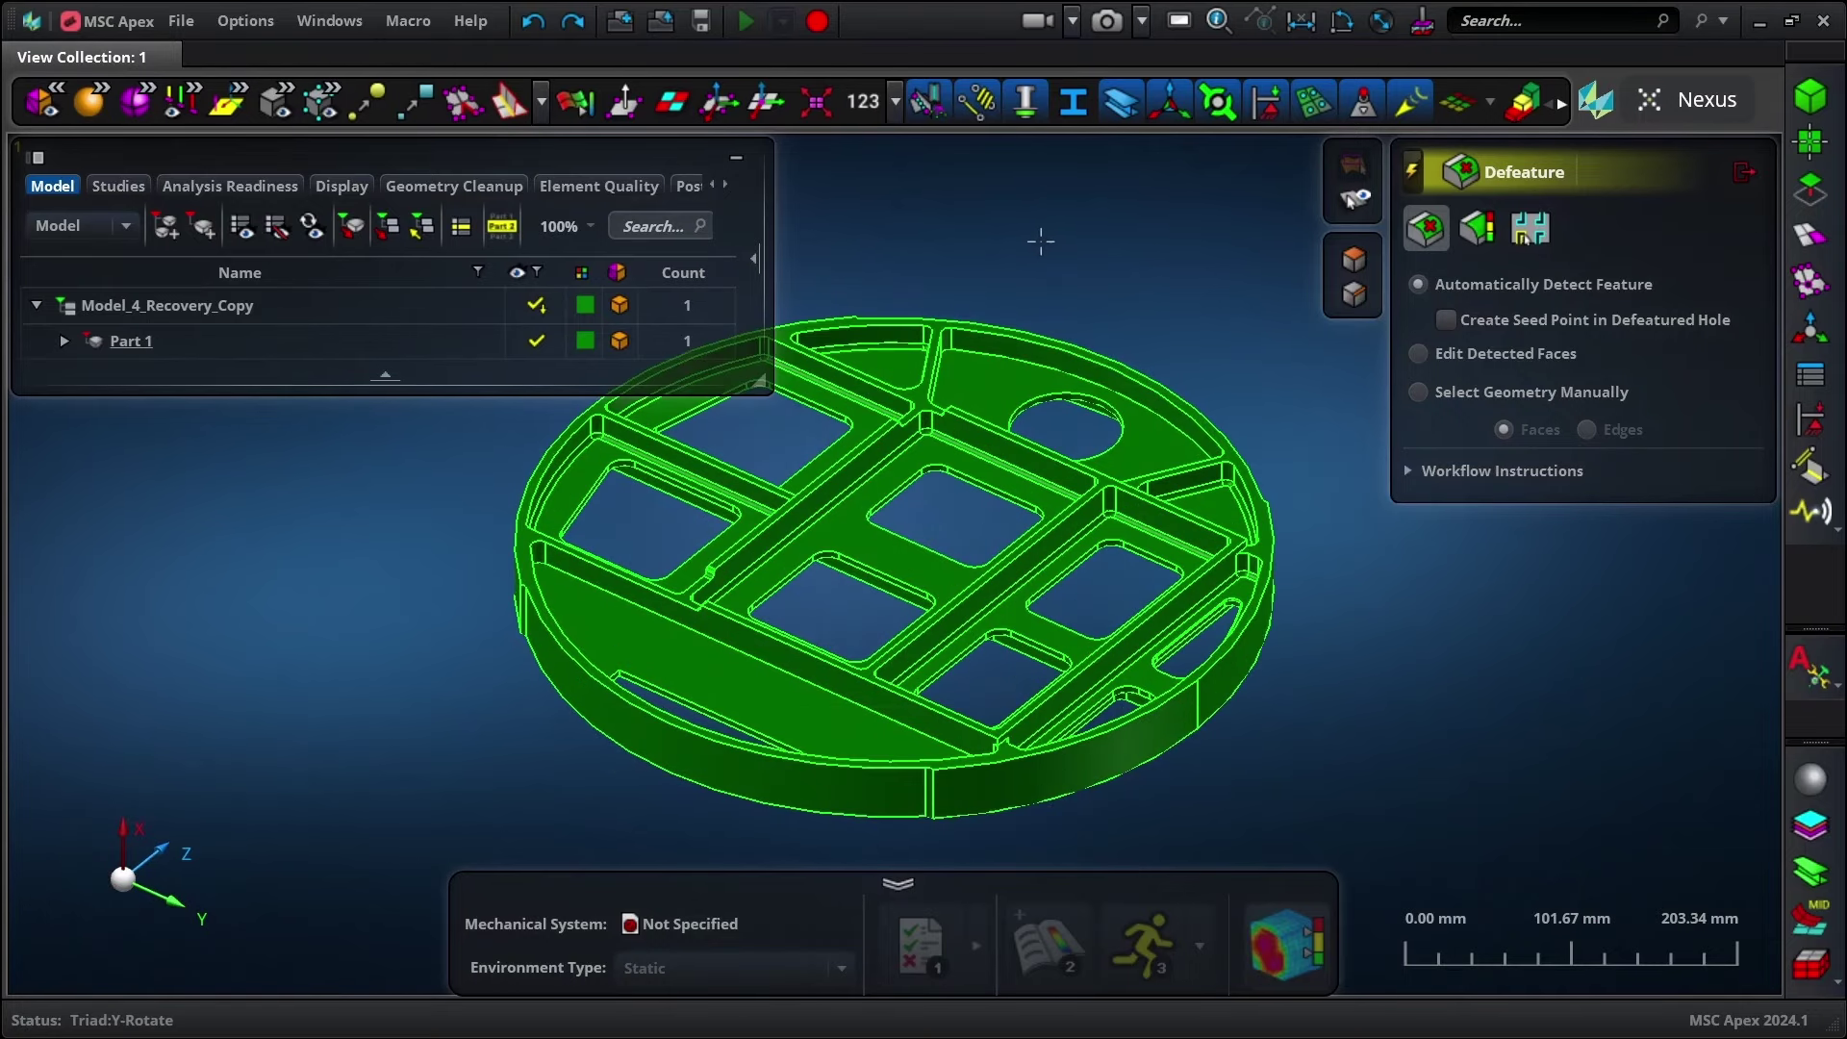
middle_click_drag(1040, 241, 1019, 216)
scroll(864, 464, "up", 3)
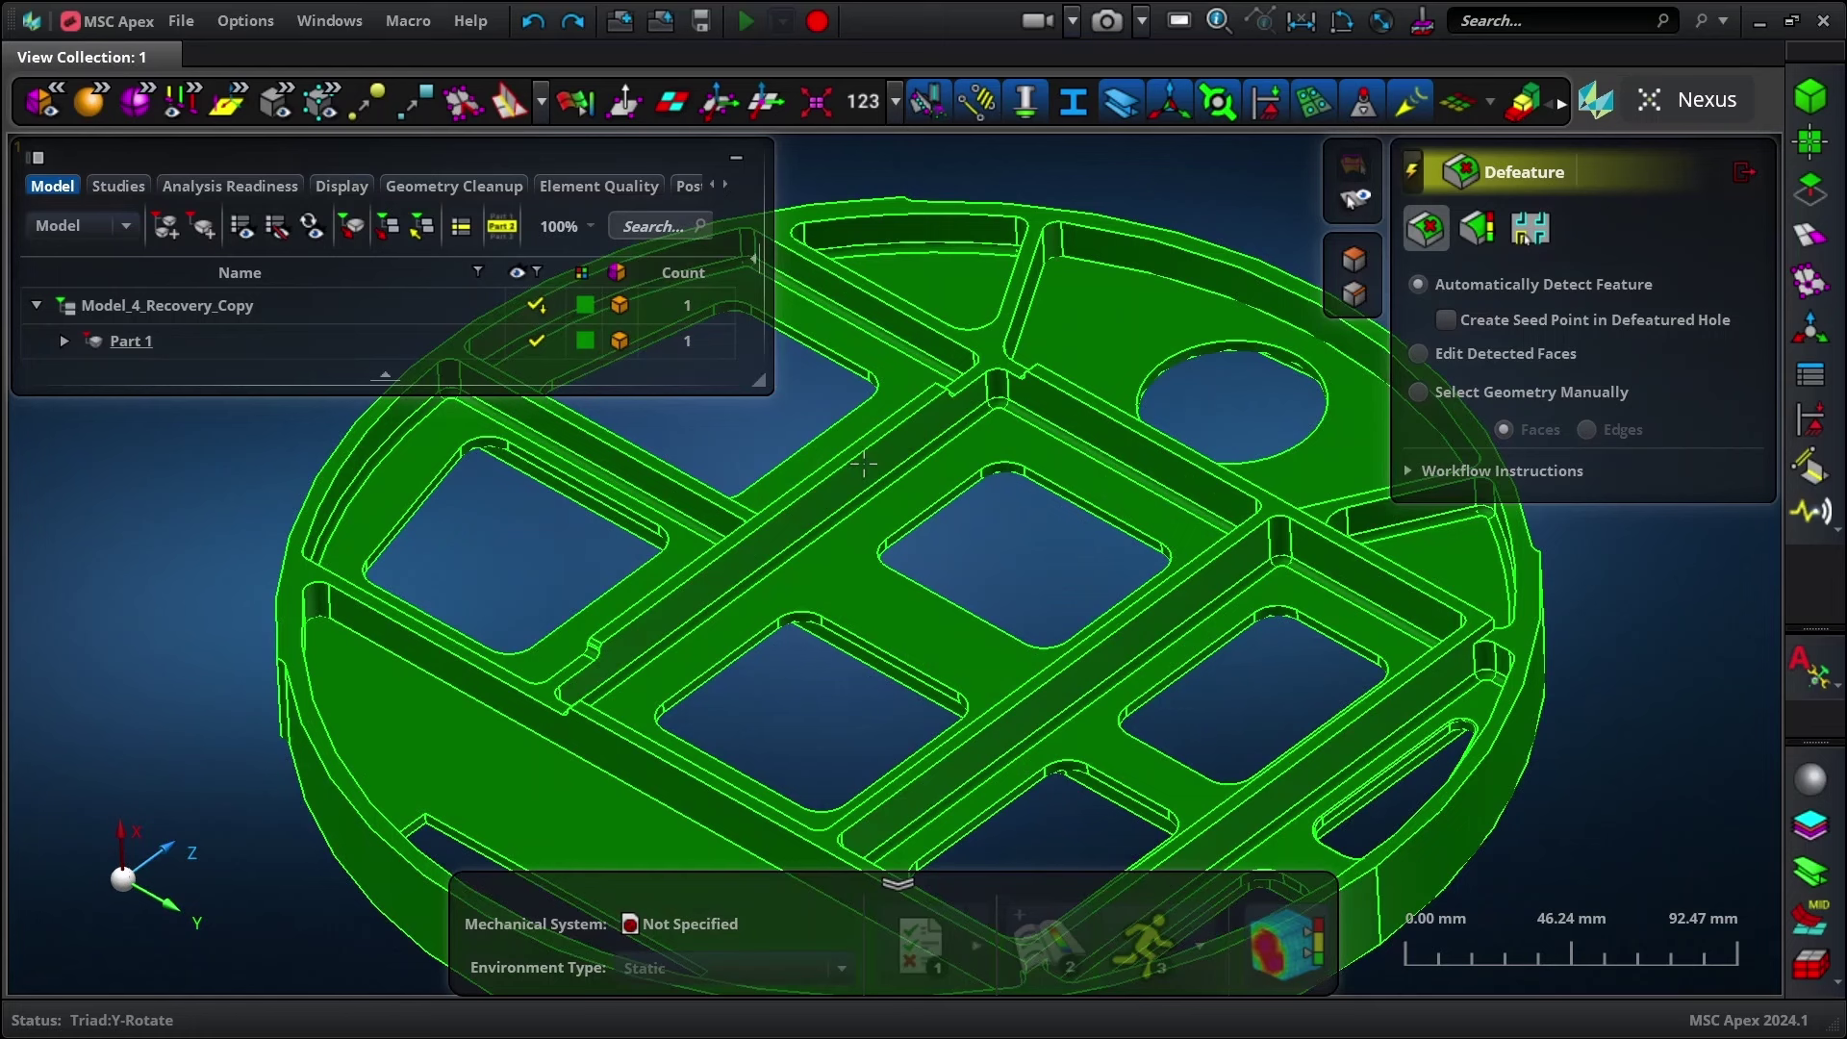
scroll(864, 463, "up", 2)
scroll(866, 470, "up", 3)
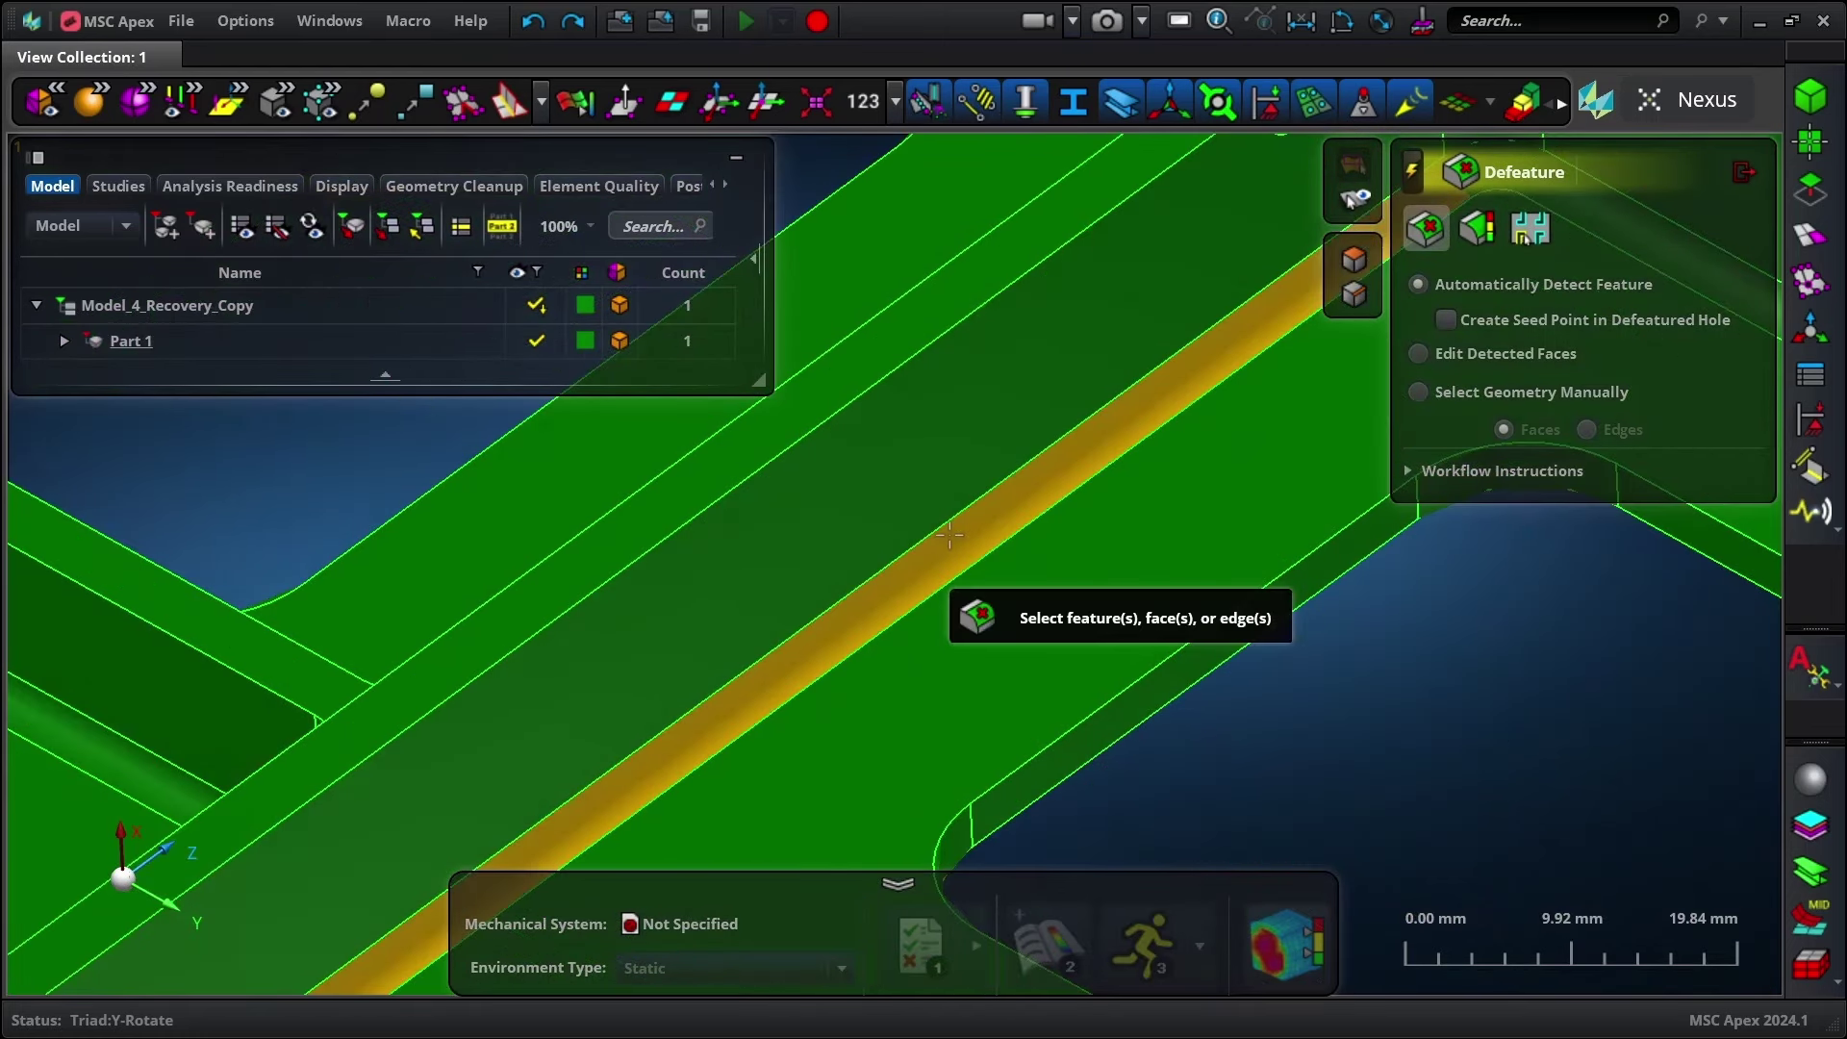
left_click(949, 536)
scroll(949, 535, "down", 5)
scroll(950, 536, "down", 2)
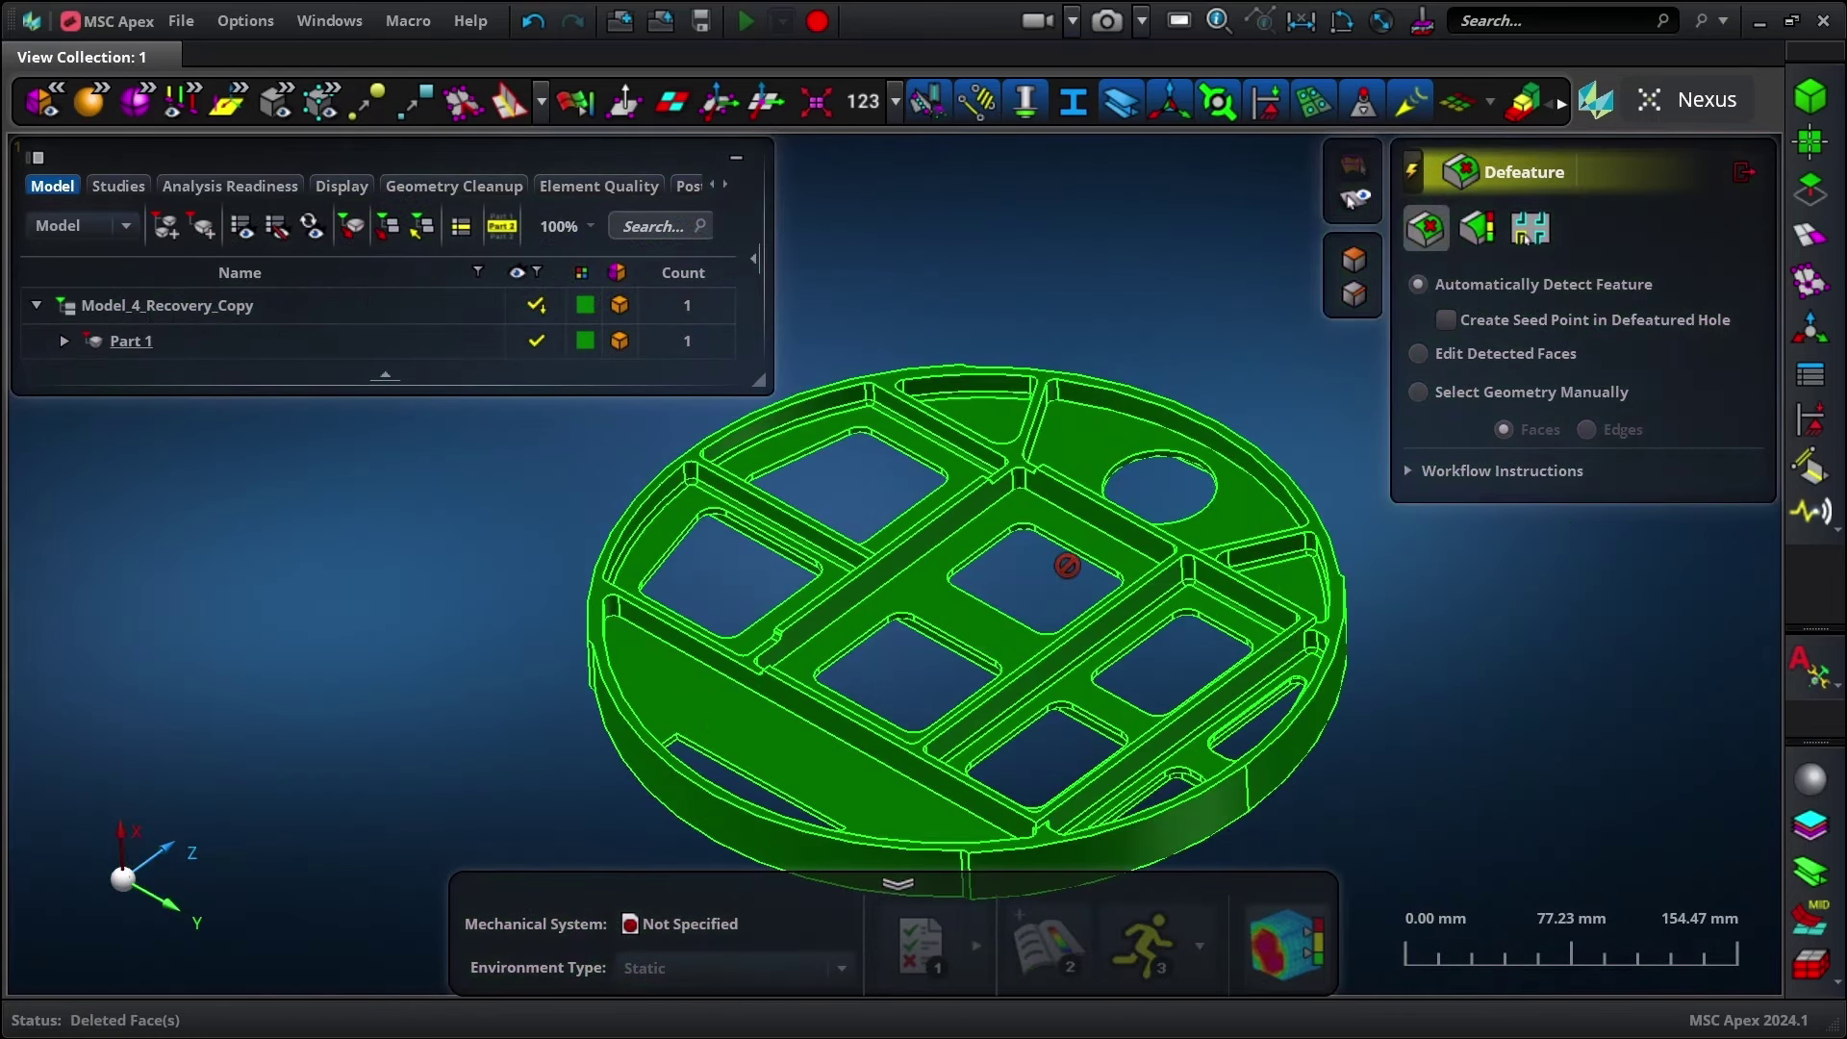
scroll(1199, 642, "up", 2)
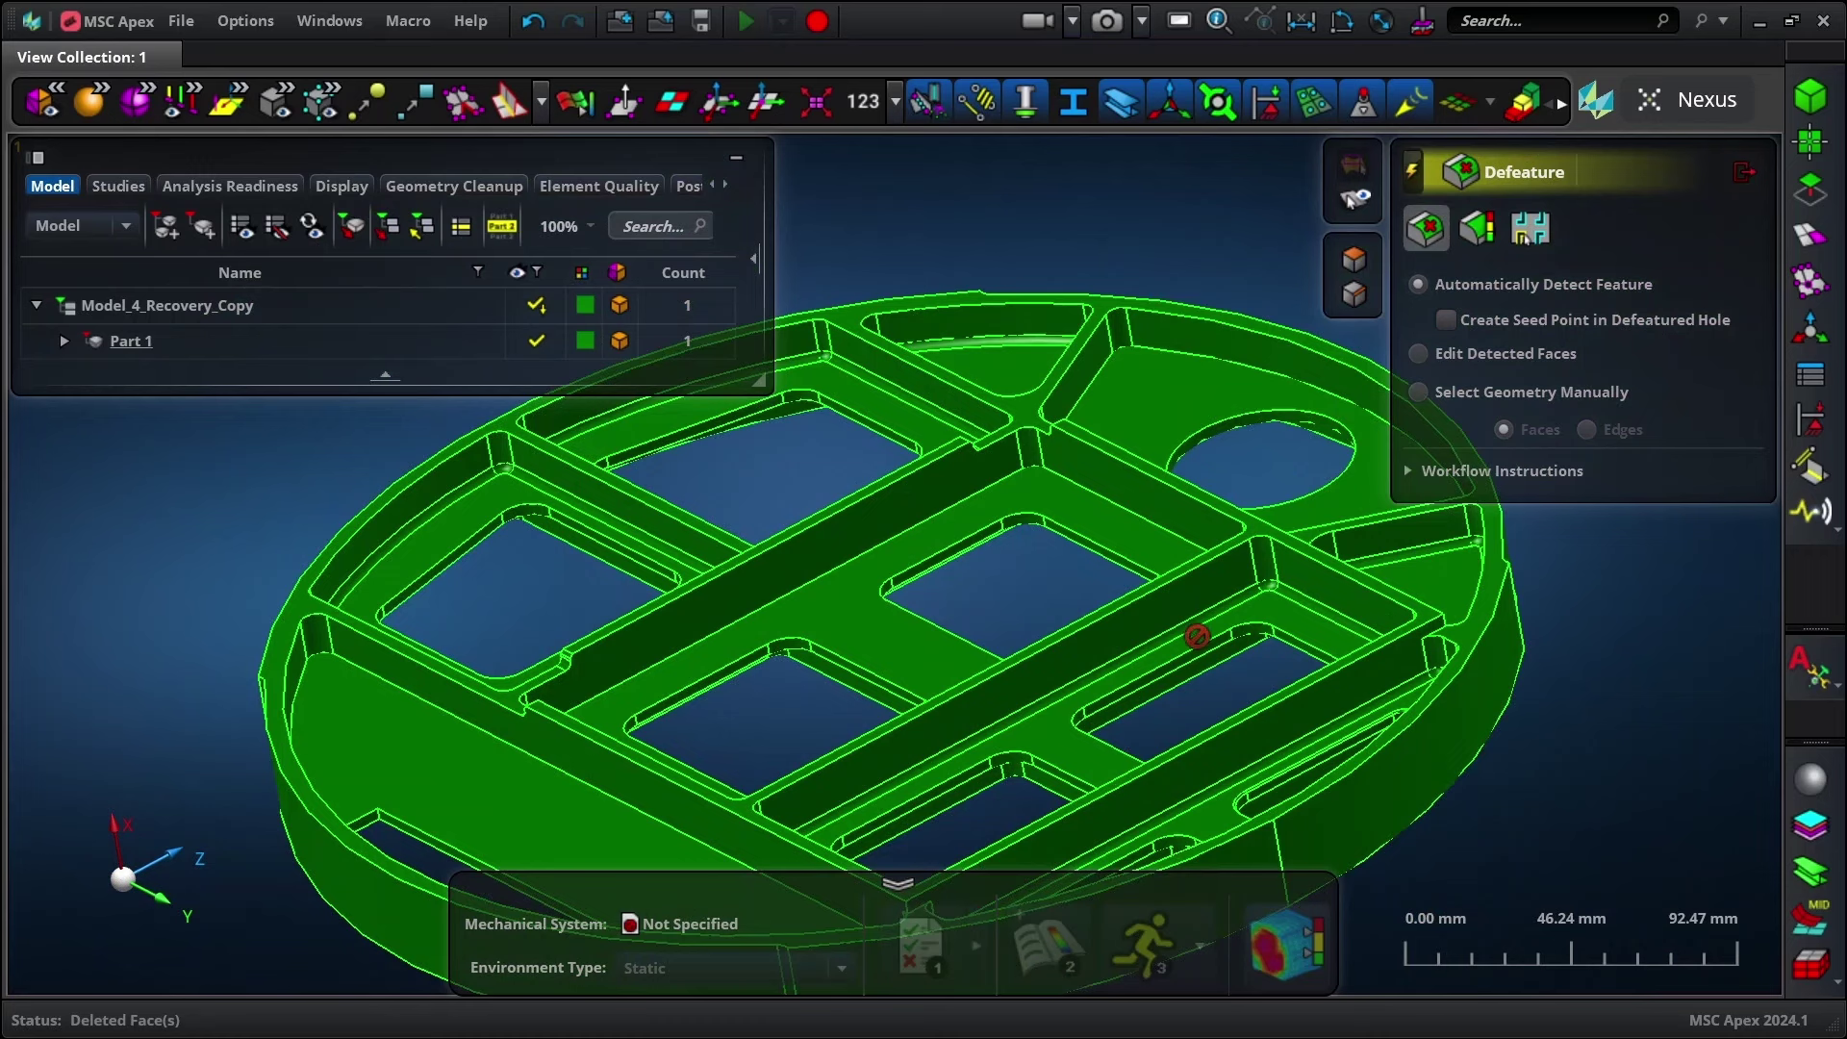
scroll(1200, 644, "up", 2)
scroll(1201, 646, "up", 1)
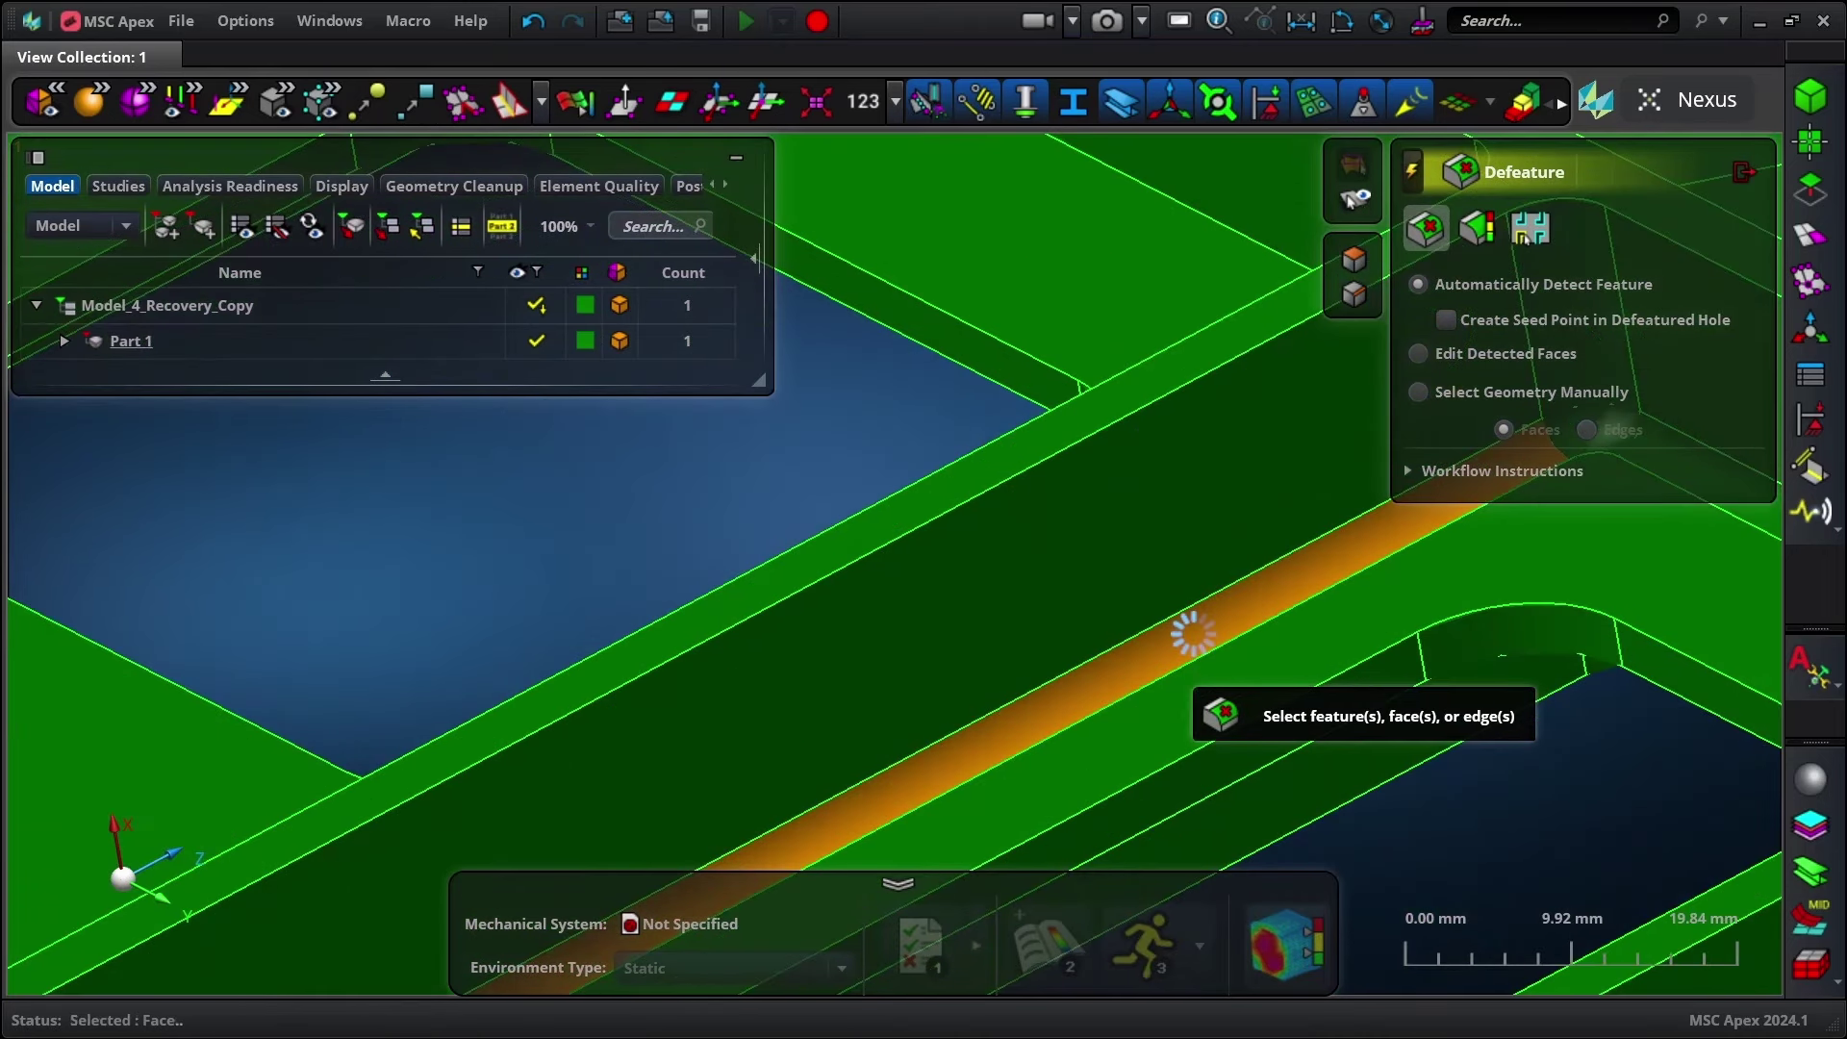
scroll(1192, 632, "up", 1)
scroll(1191, 633, "down", 4)
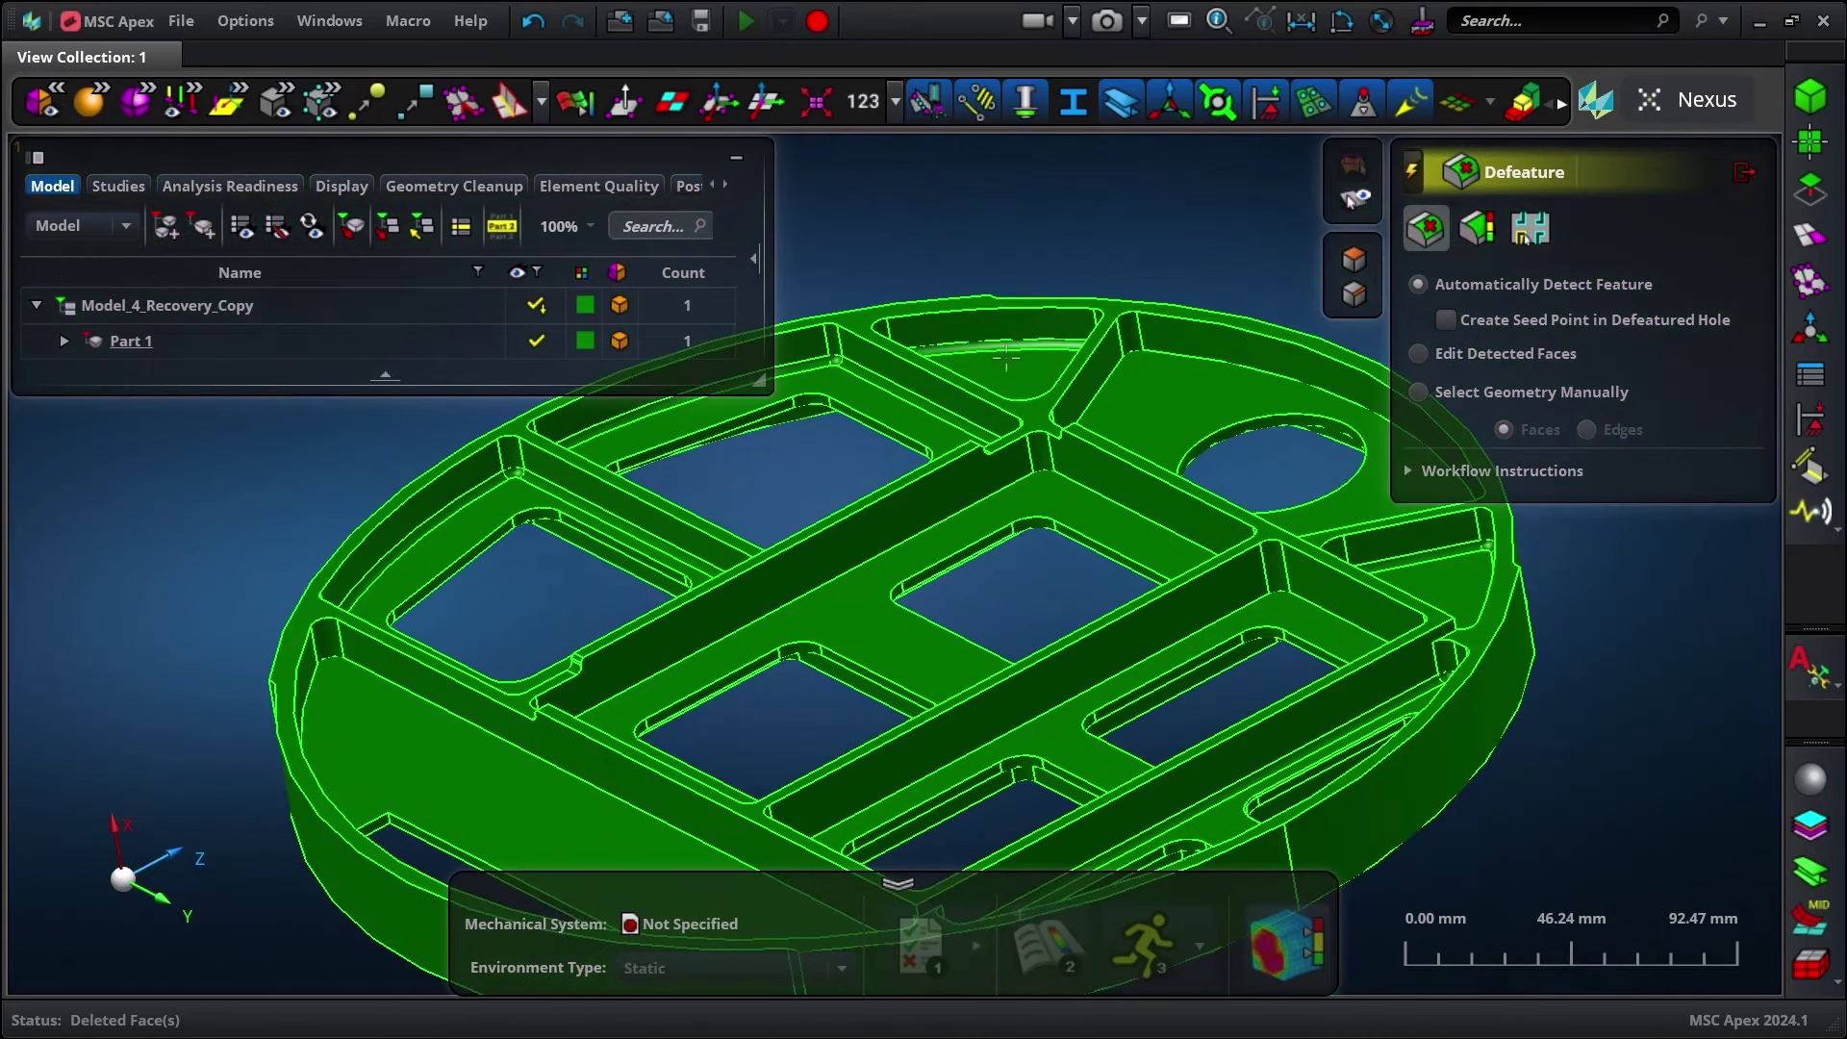
scroll(994, 224, "down", 2)
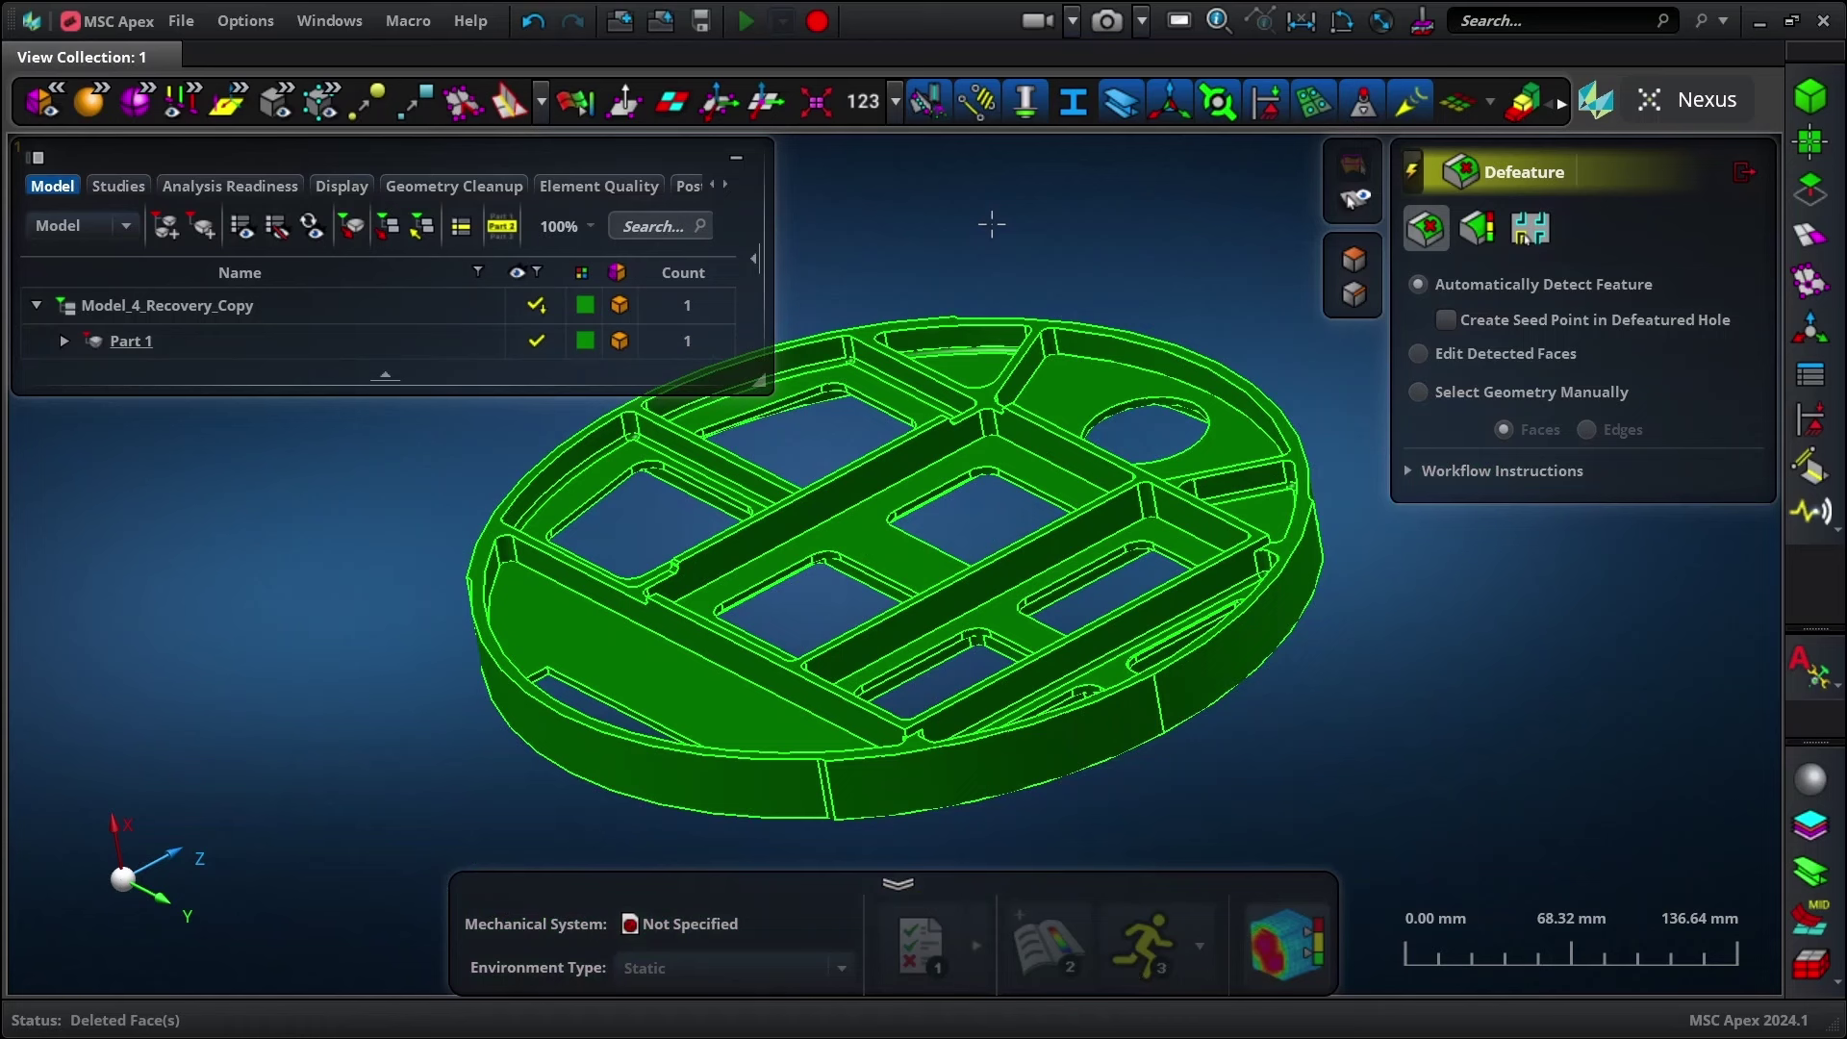
Step: Switch Defeature to By Identified Feature so the plate's 157 features are recognized
middle_click_drag(1008, 231, 1010, 290)
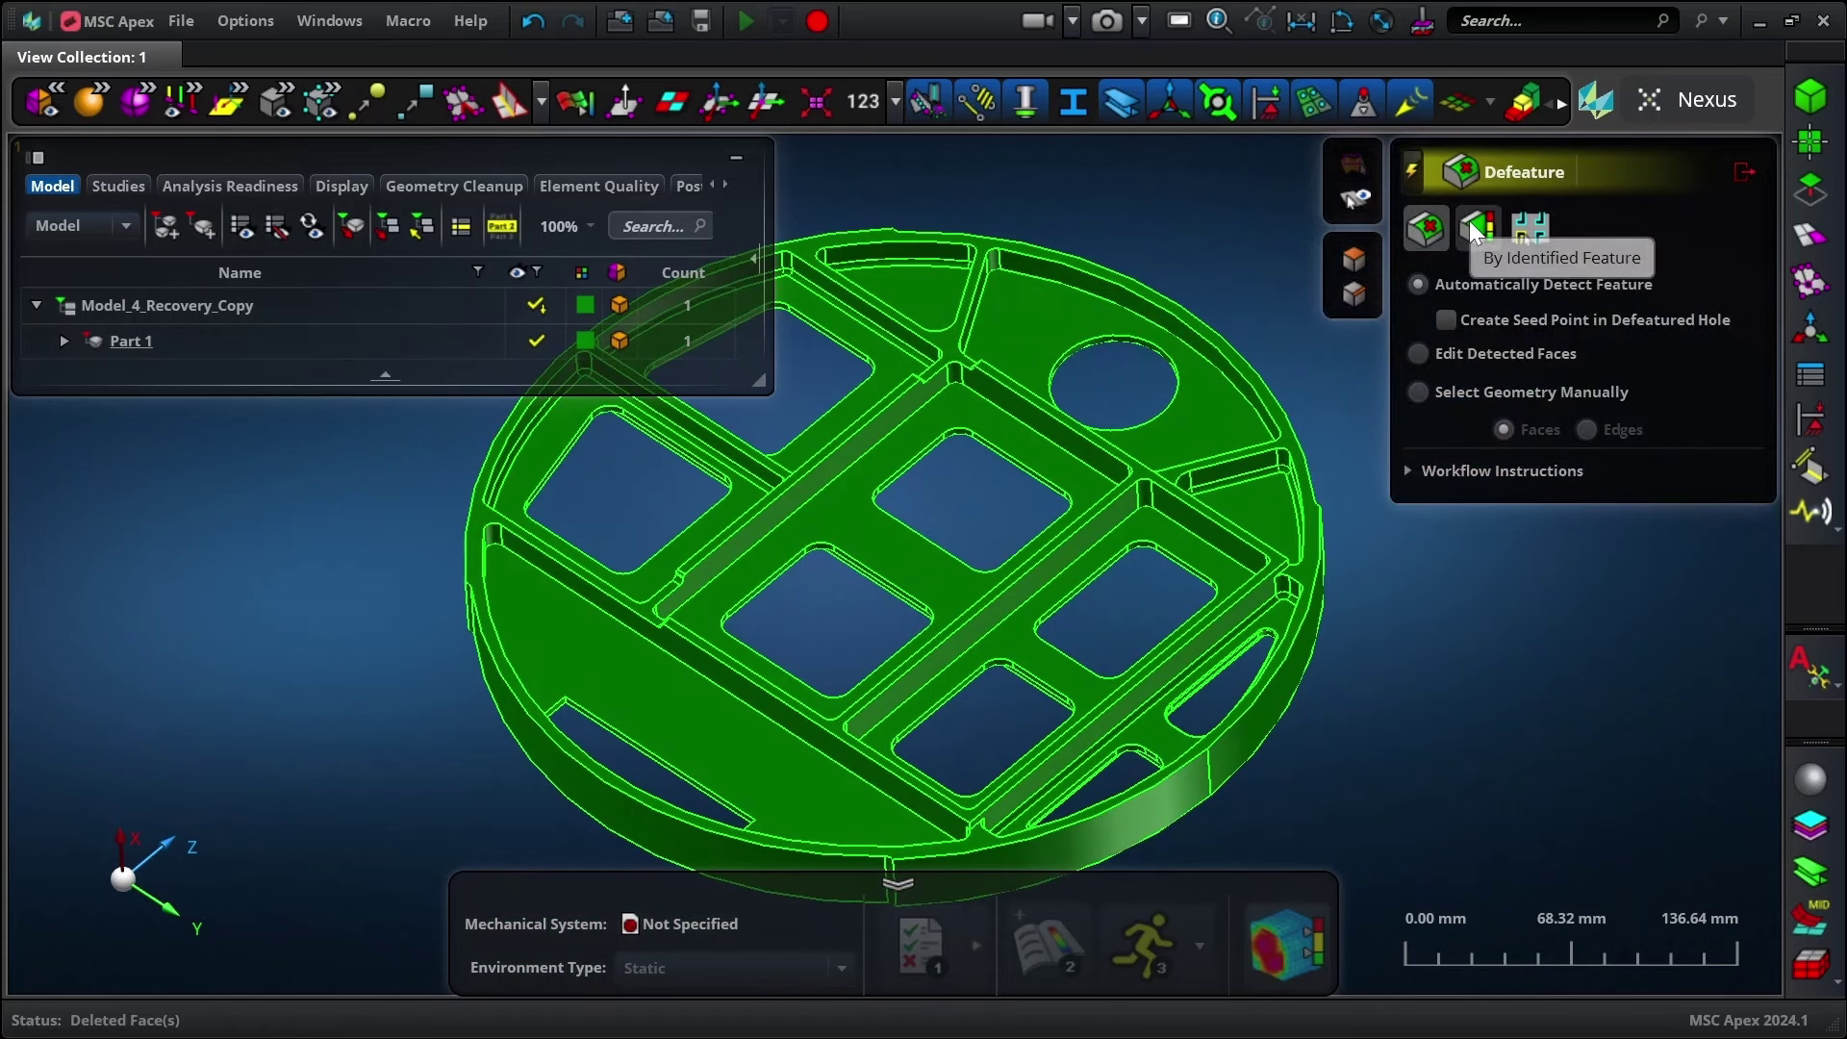
left_click(1472, 228)
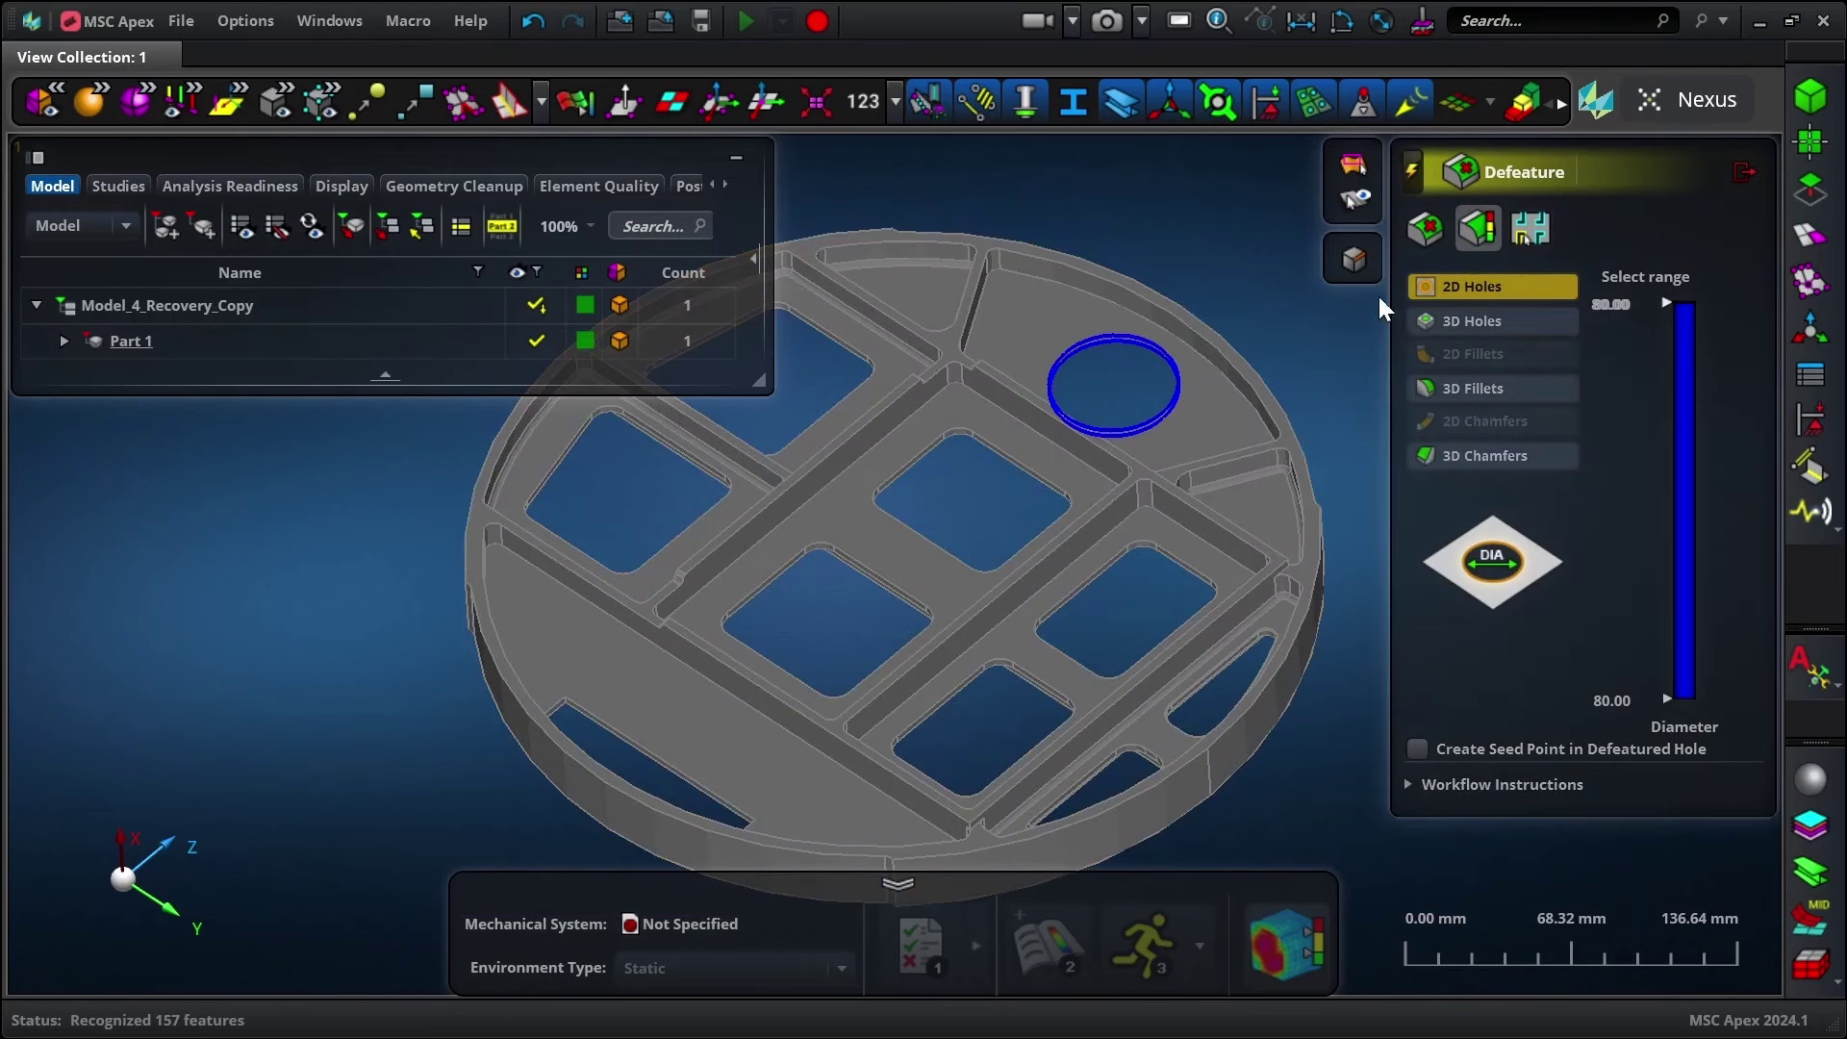
Step: Show the 3D fillets grouped by radius and add a new split marker
left_click(1441, 387)
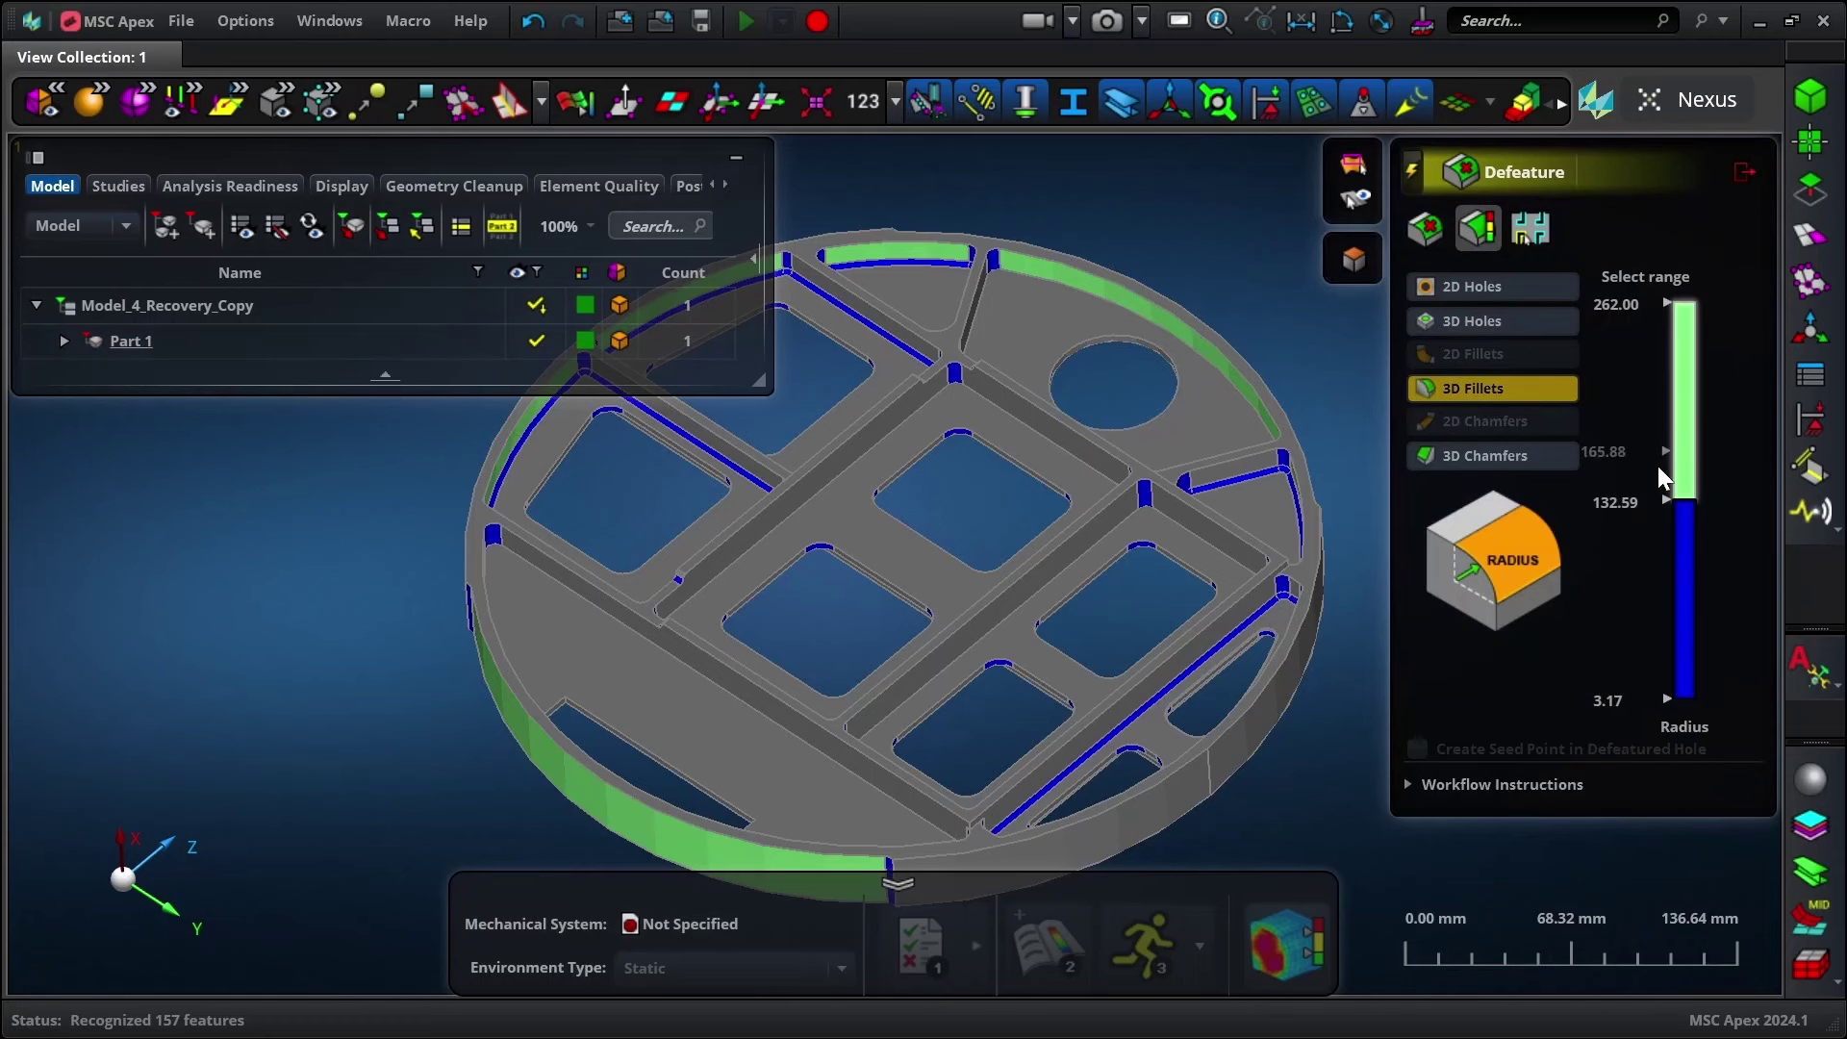
left_click(1630, 509)
left_click_drag(1634, 514, 1629, 533)
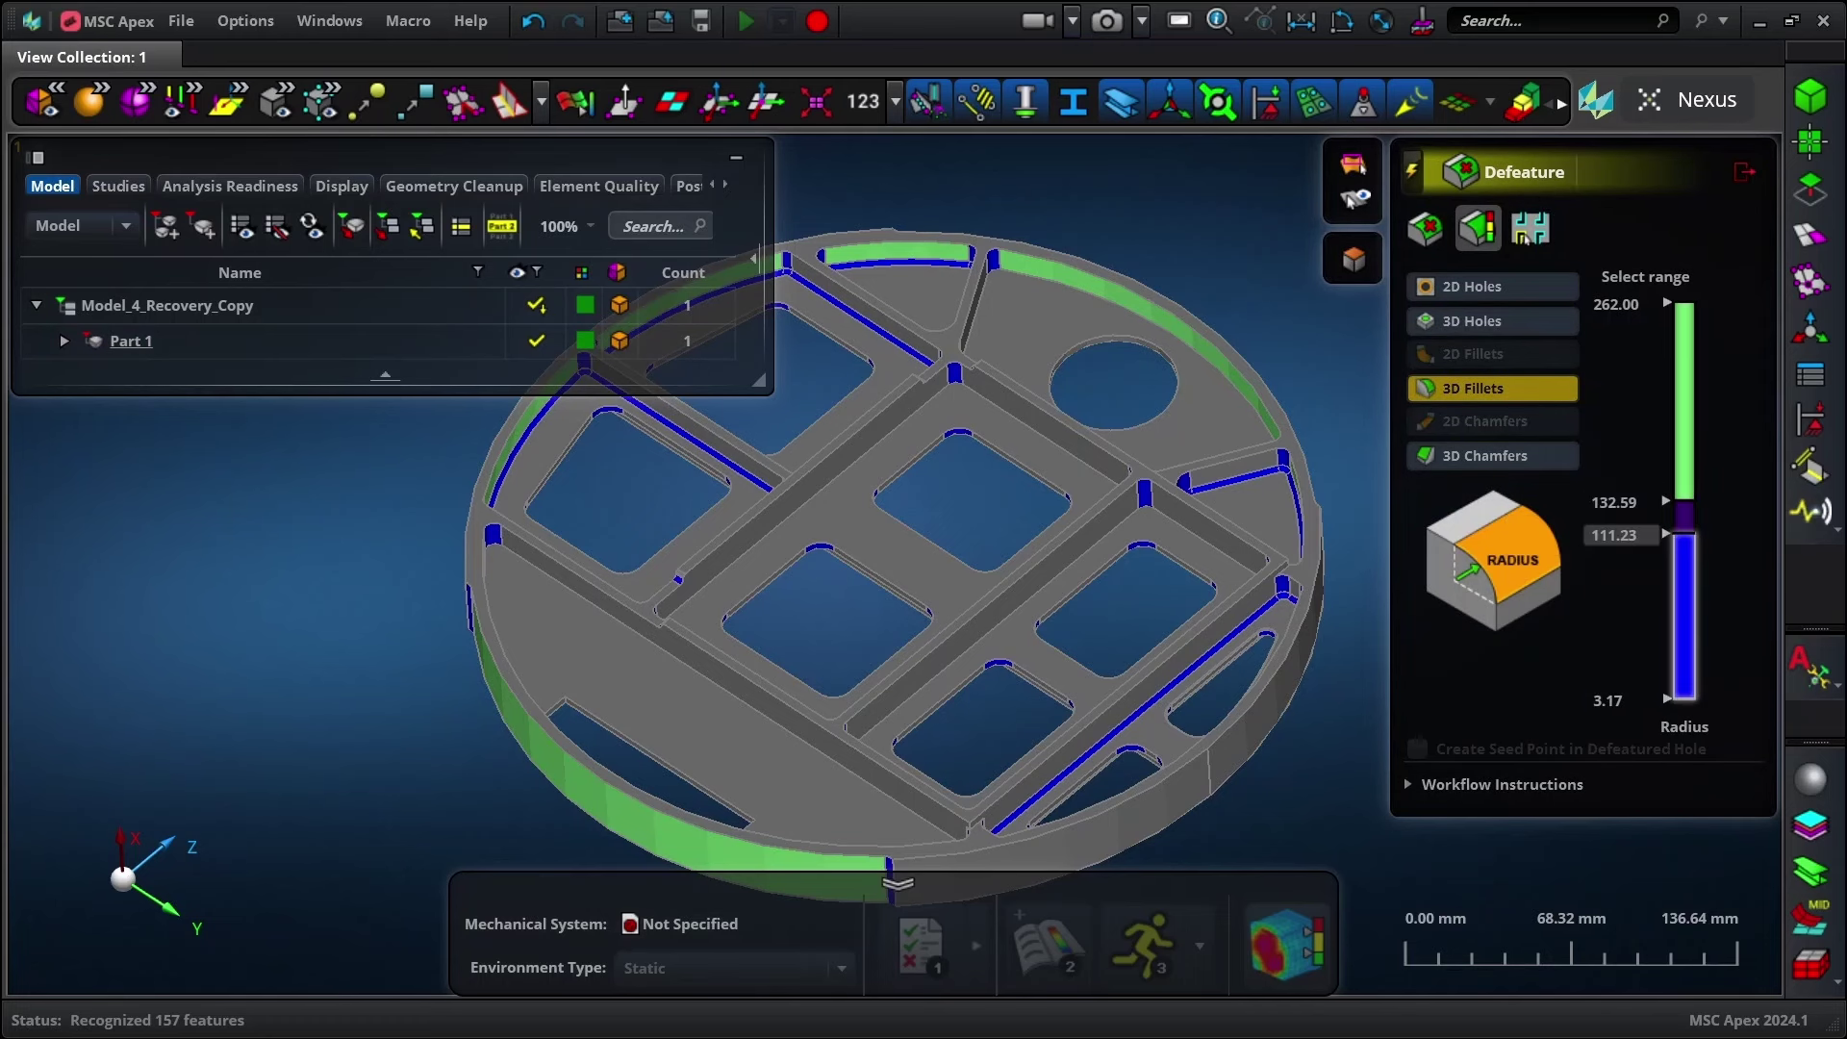
Step: Set the radius band boundaries to 10, 15 and 20
left_click(1619, 535)
type("10")
key("Return")
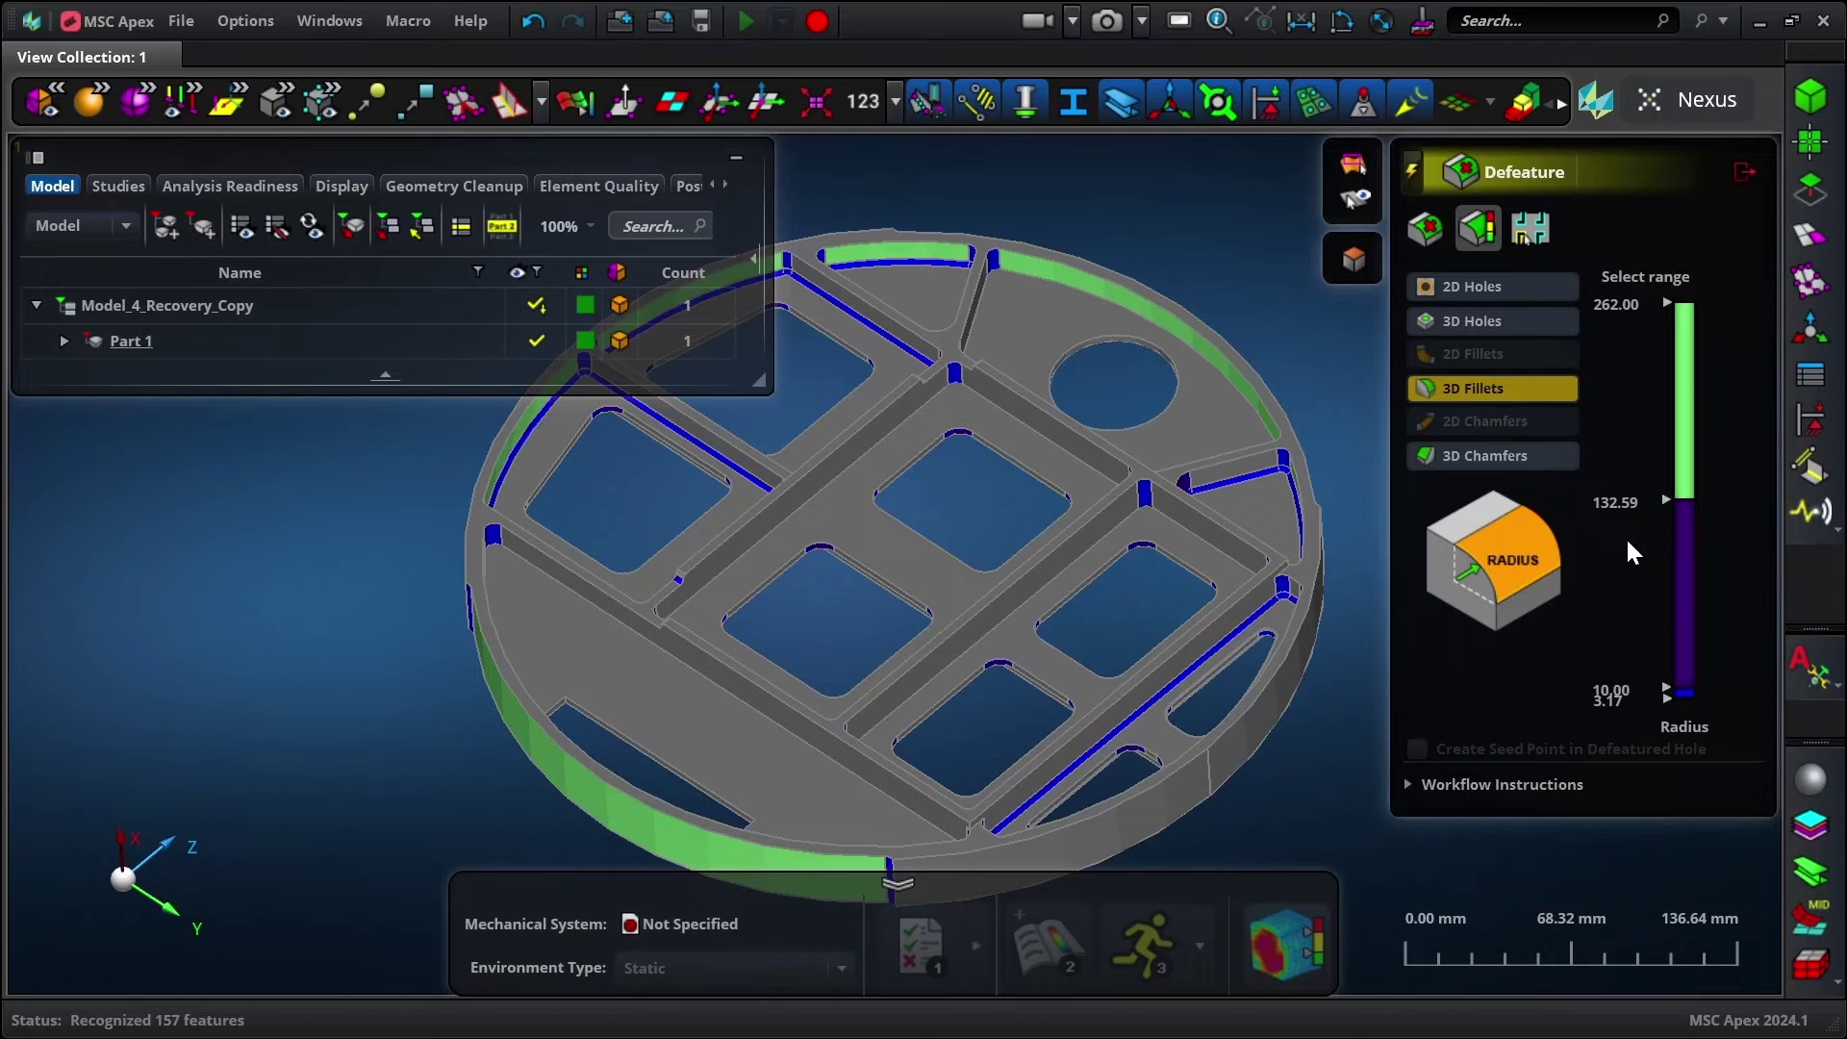
left_click(1616, 504)
type("15")
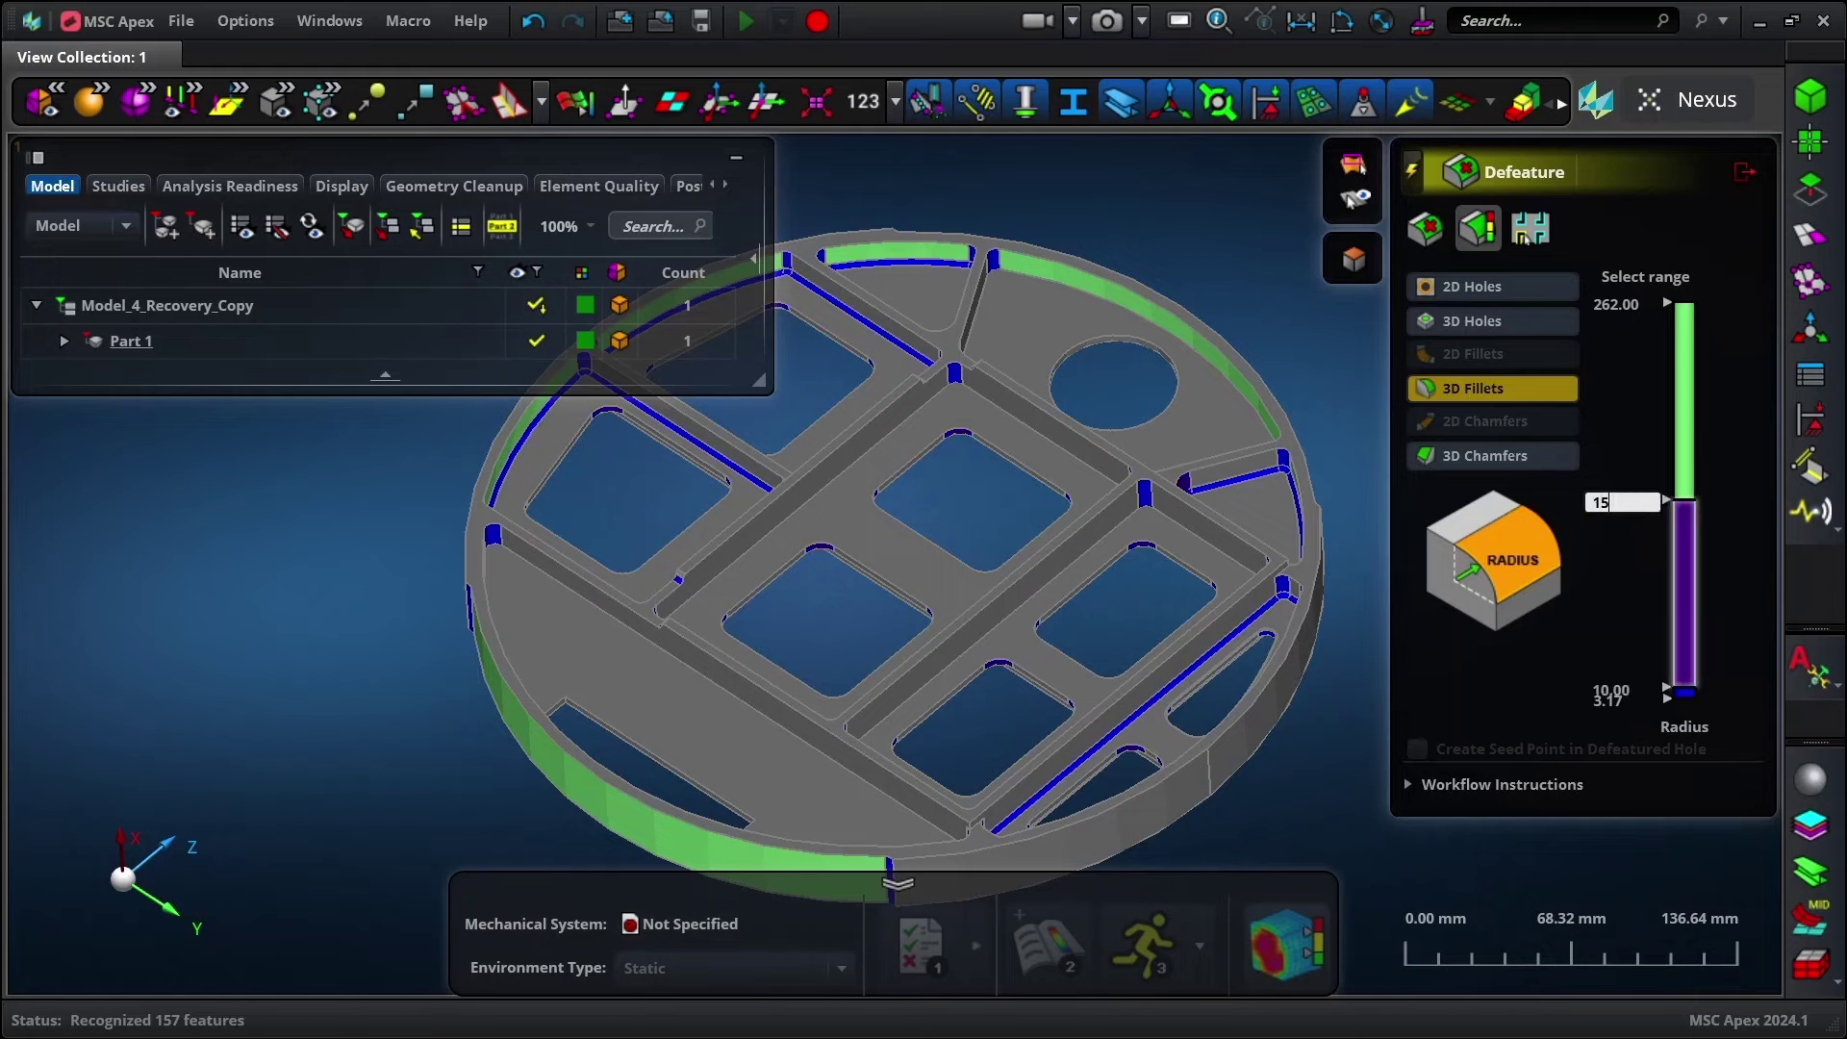
key("Return")
left_click(1620, 305)
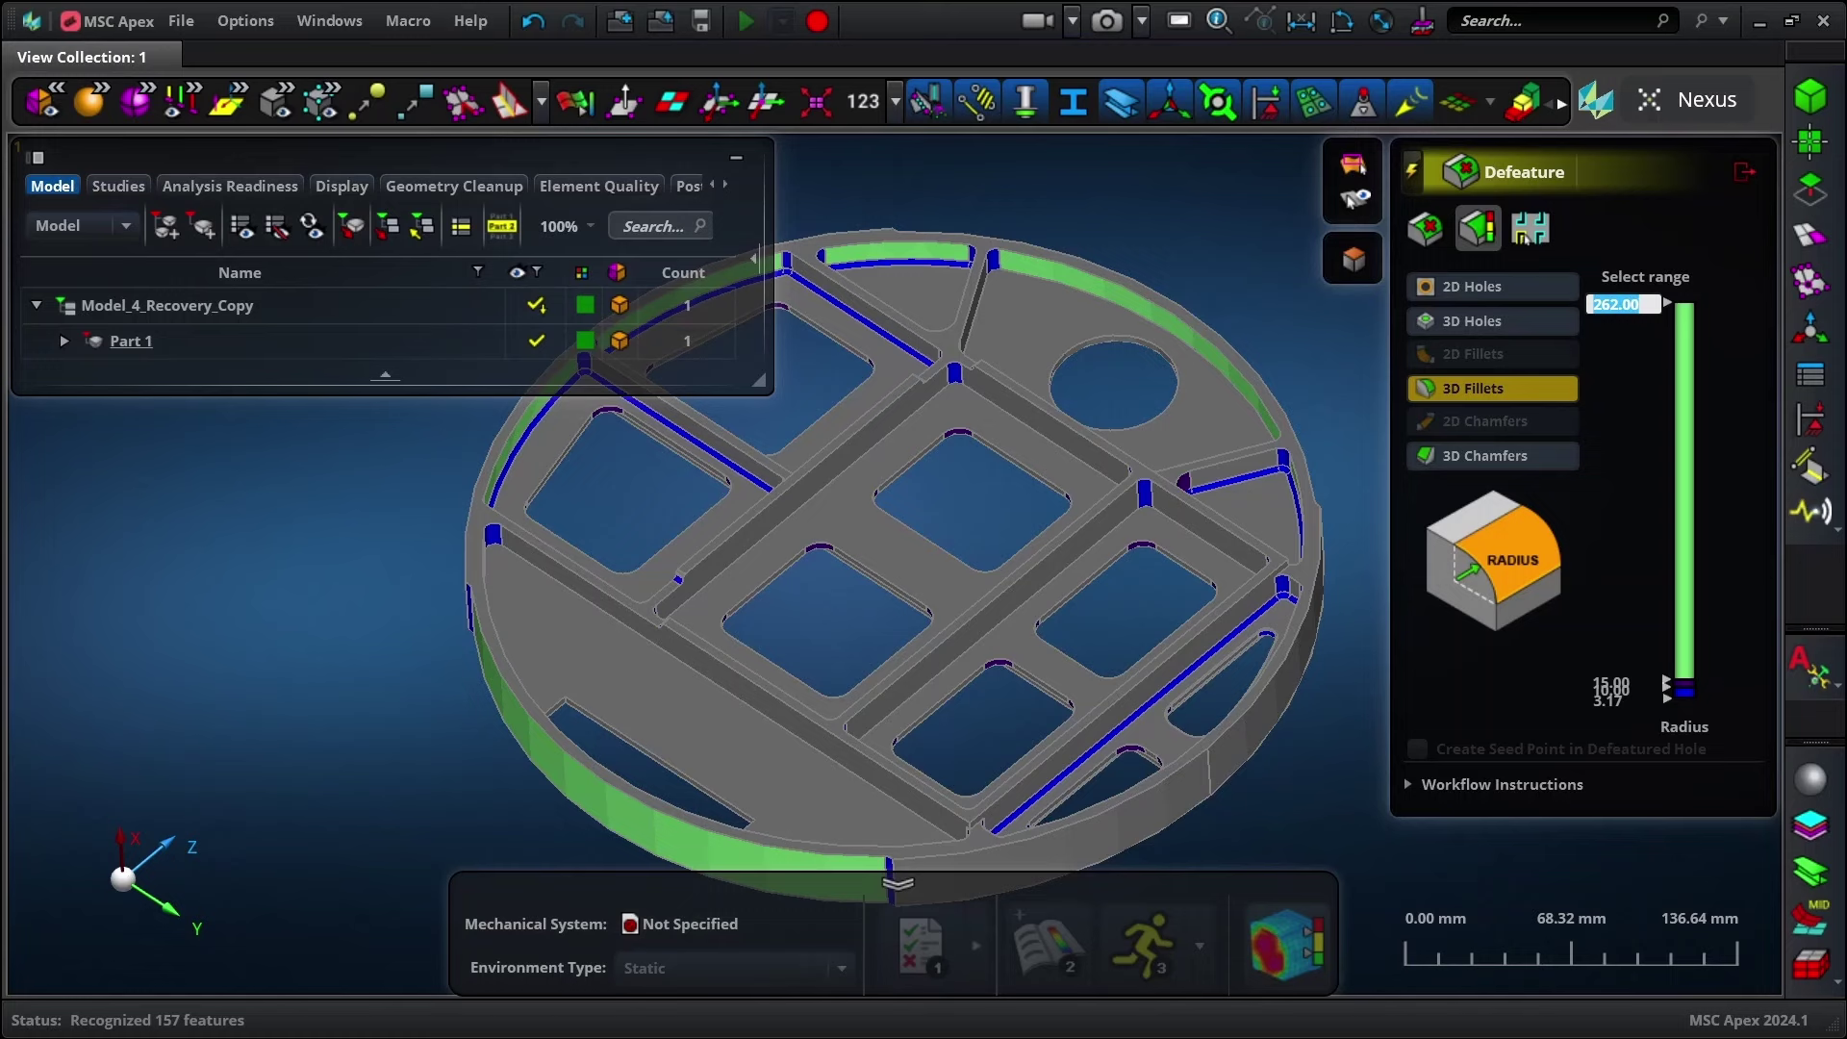
type("20")
key("Return")
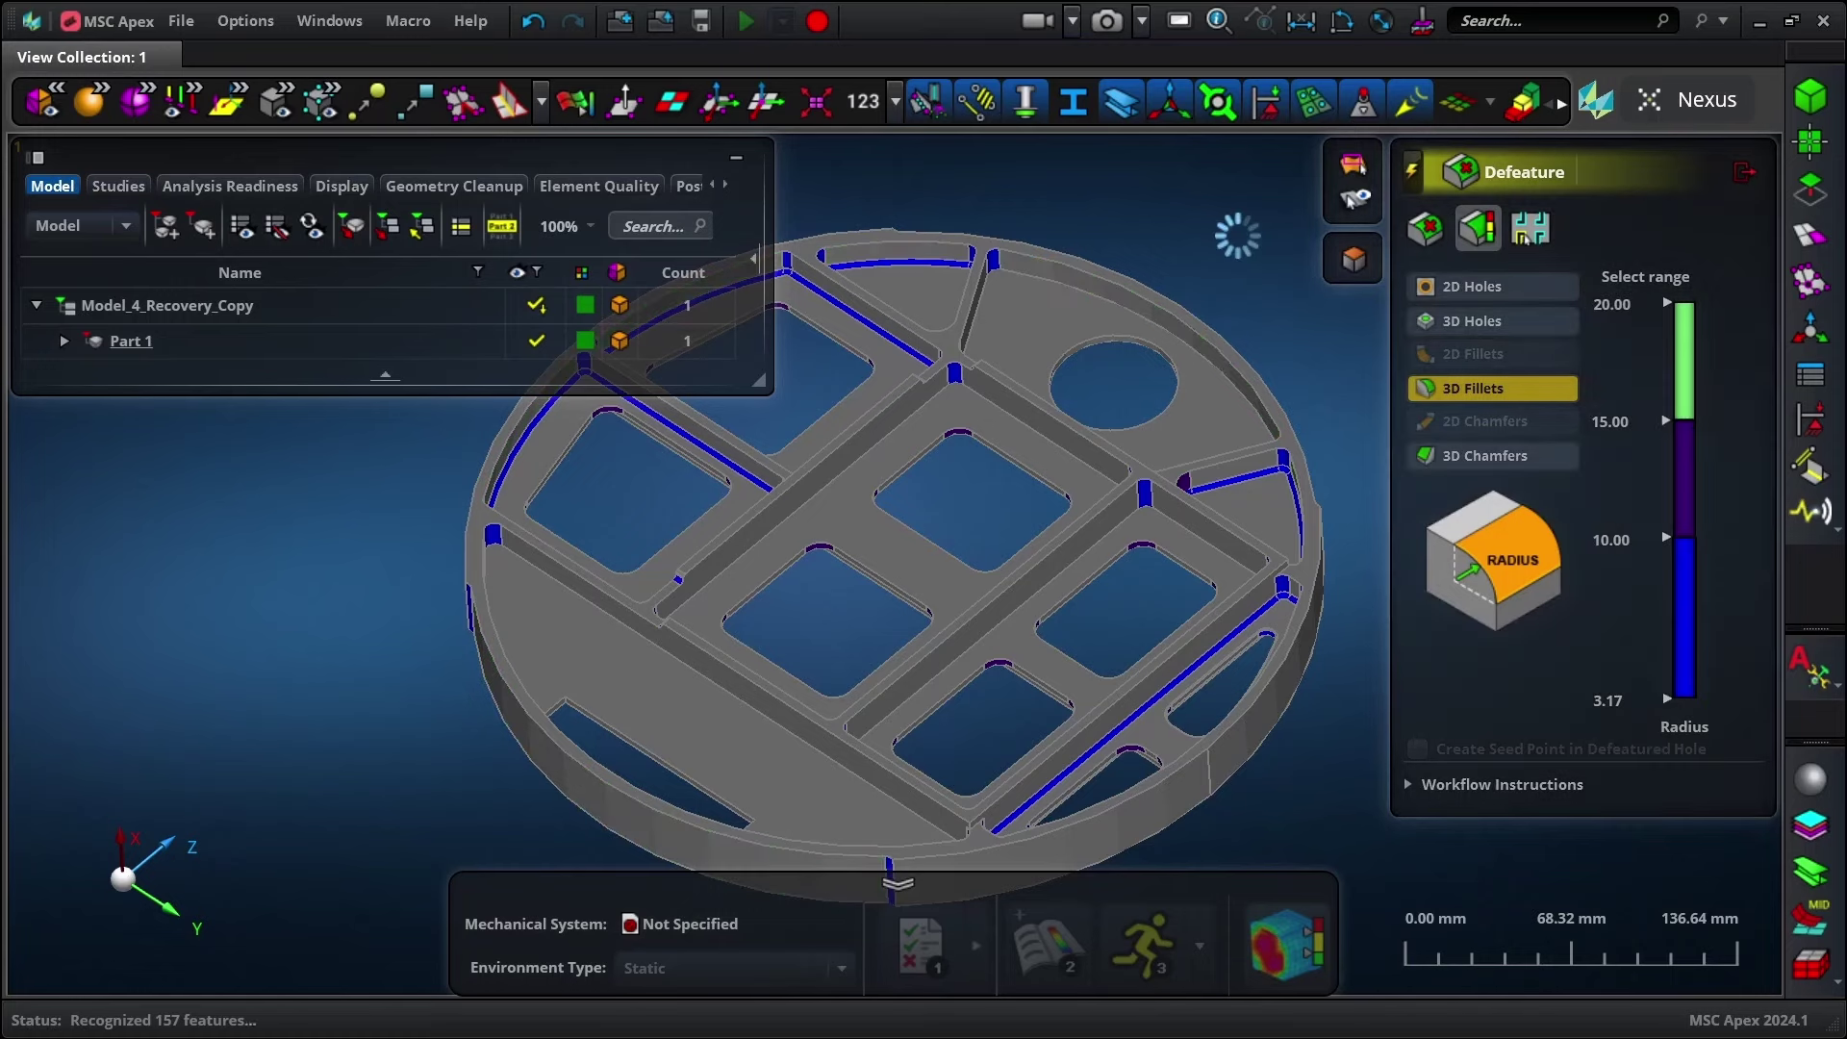
Step: Delete the 94 fillets in the 10–15 radius band
mouse_move(1183, 245)
middle_mouse_down()
mouse_move(1053, 170)
mouse_move(1096, 202)
mouse_move(1121, 187)
mouse_move(1081, 182)
middle_mouse_up()
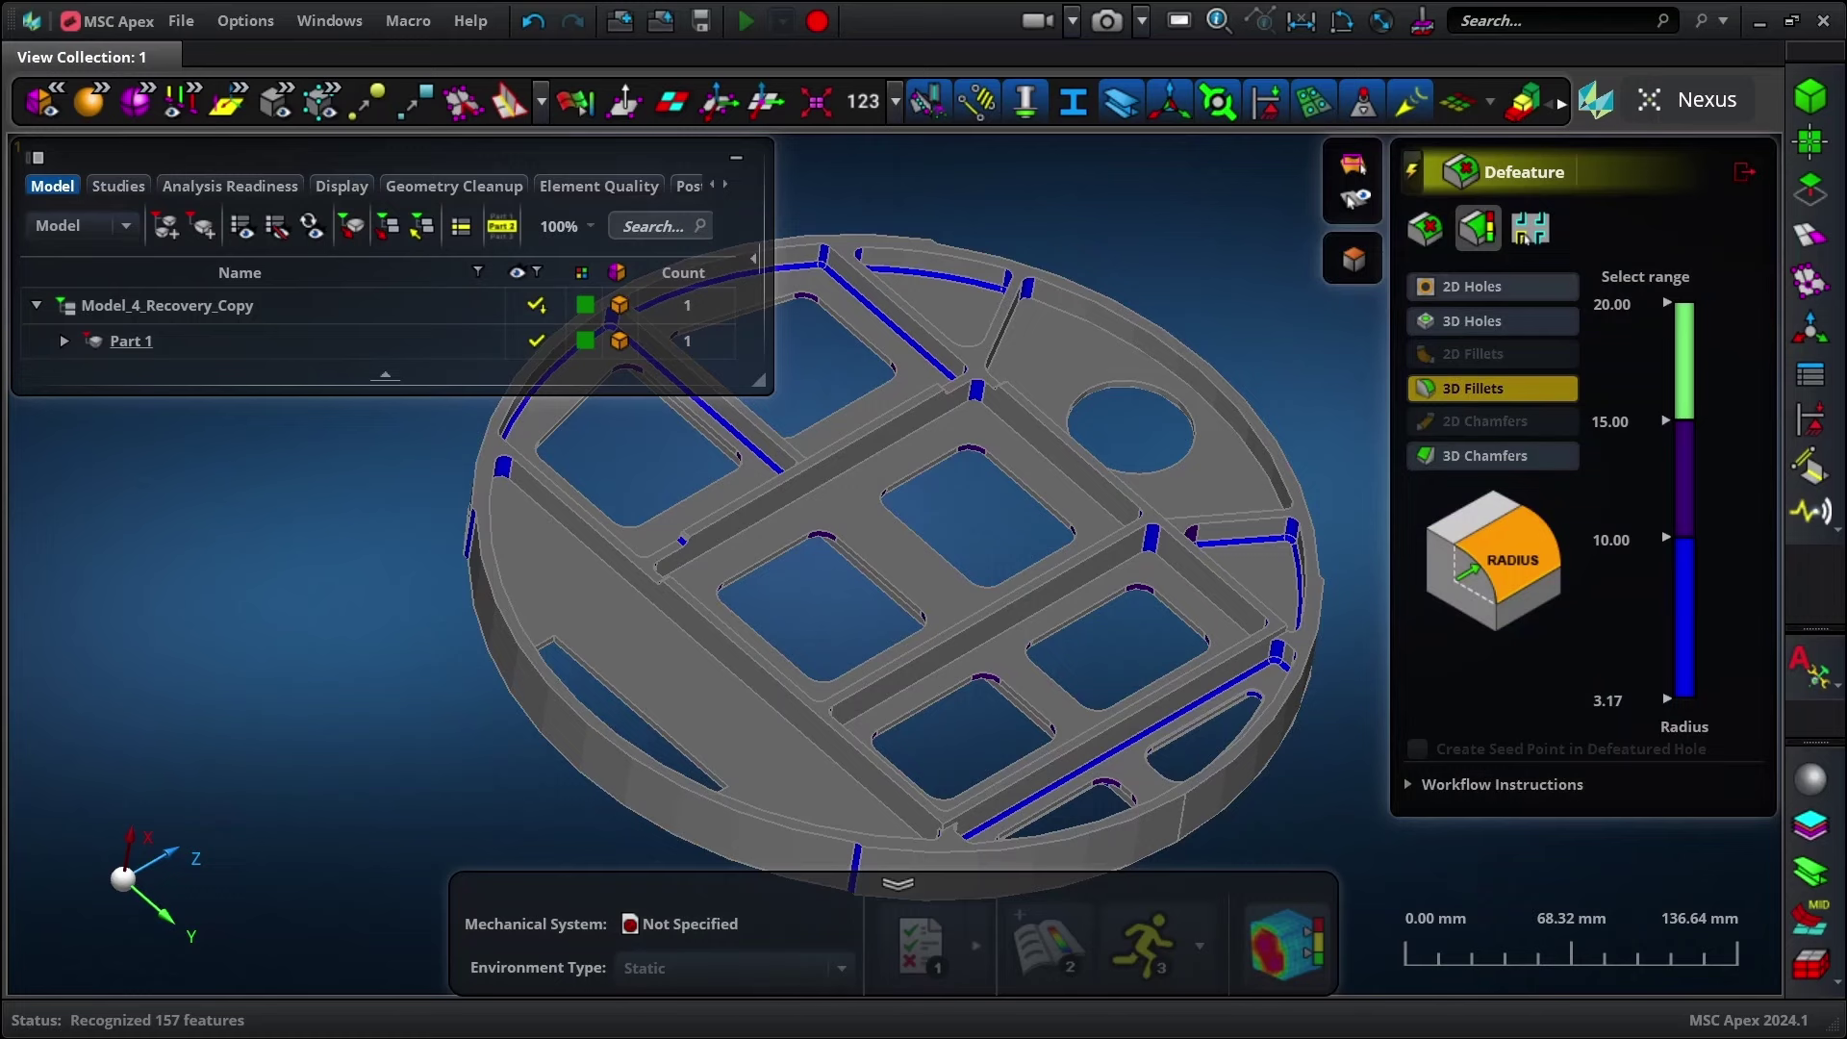
left_click(1681, 341)
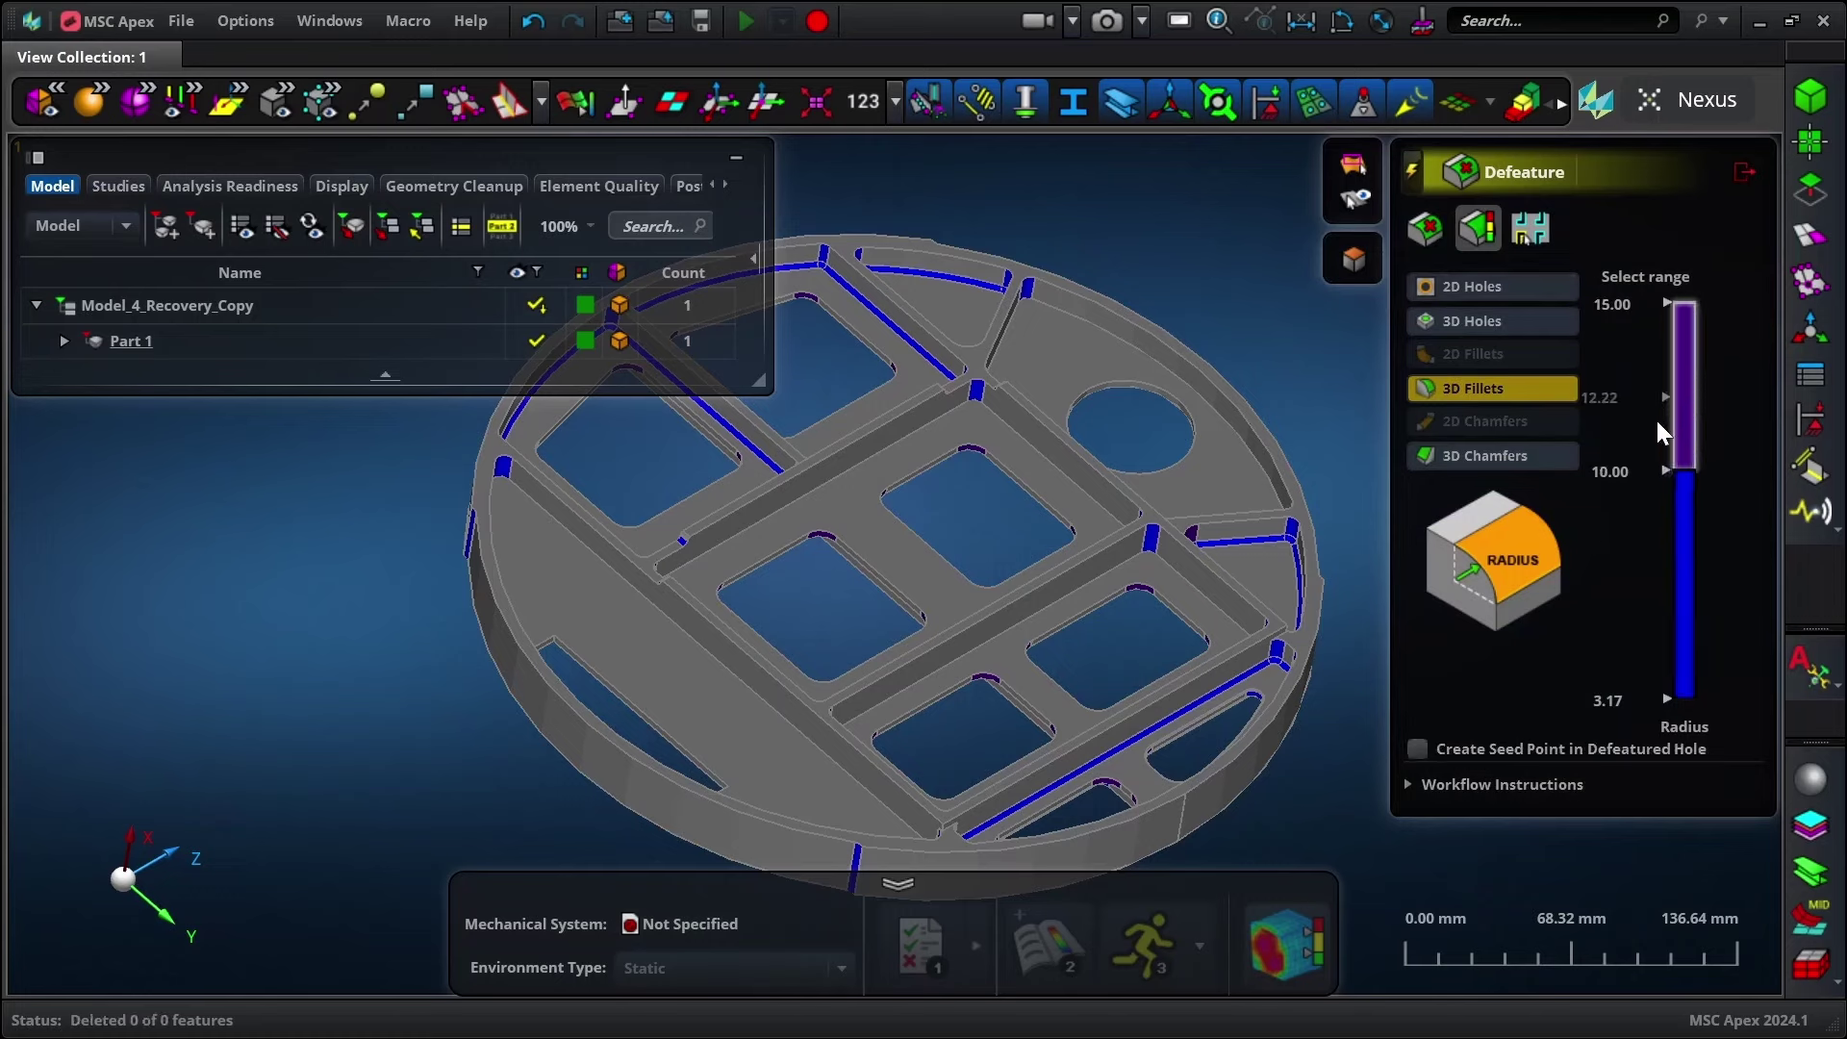
left_click(1678, 487)
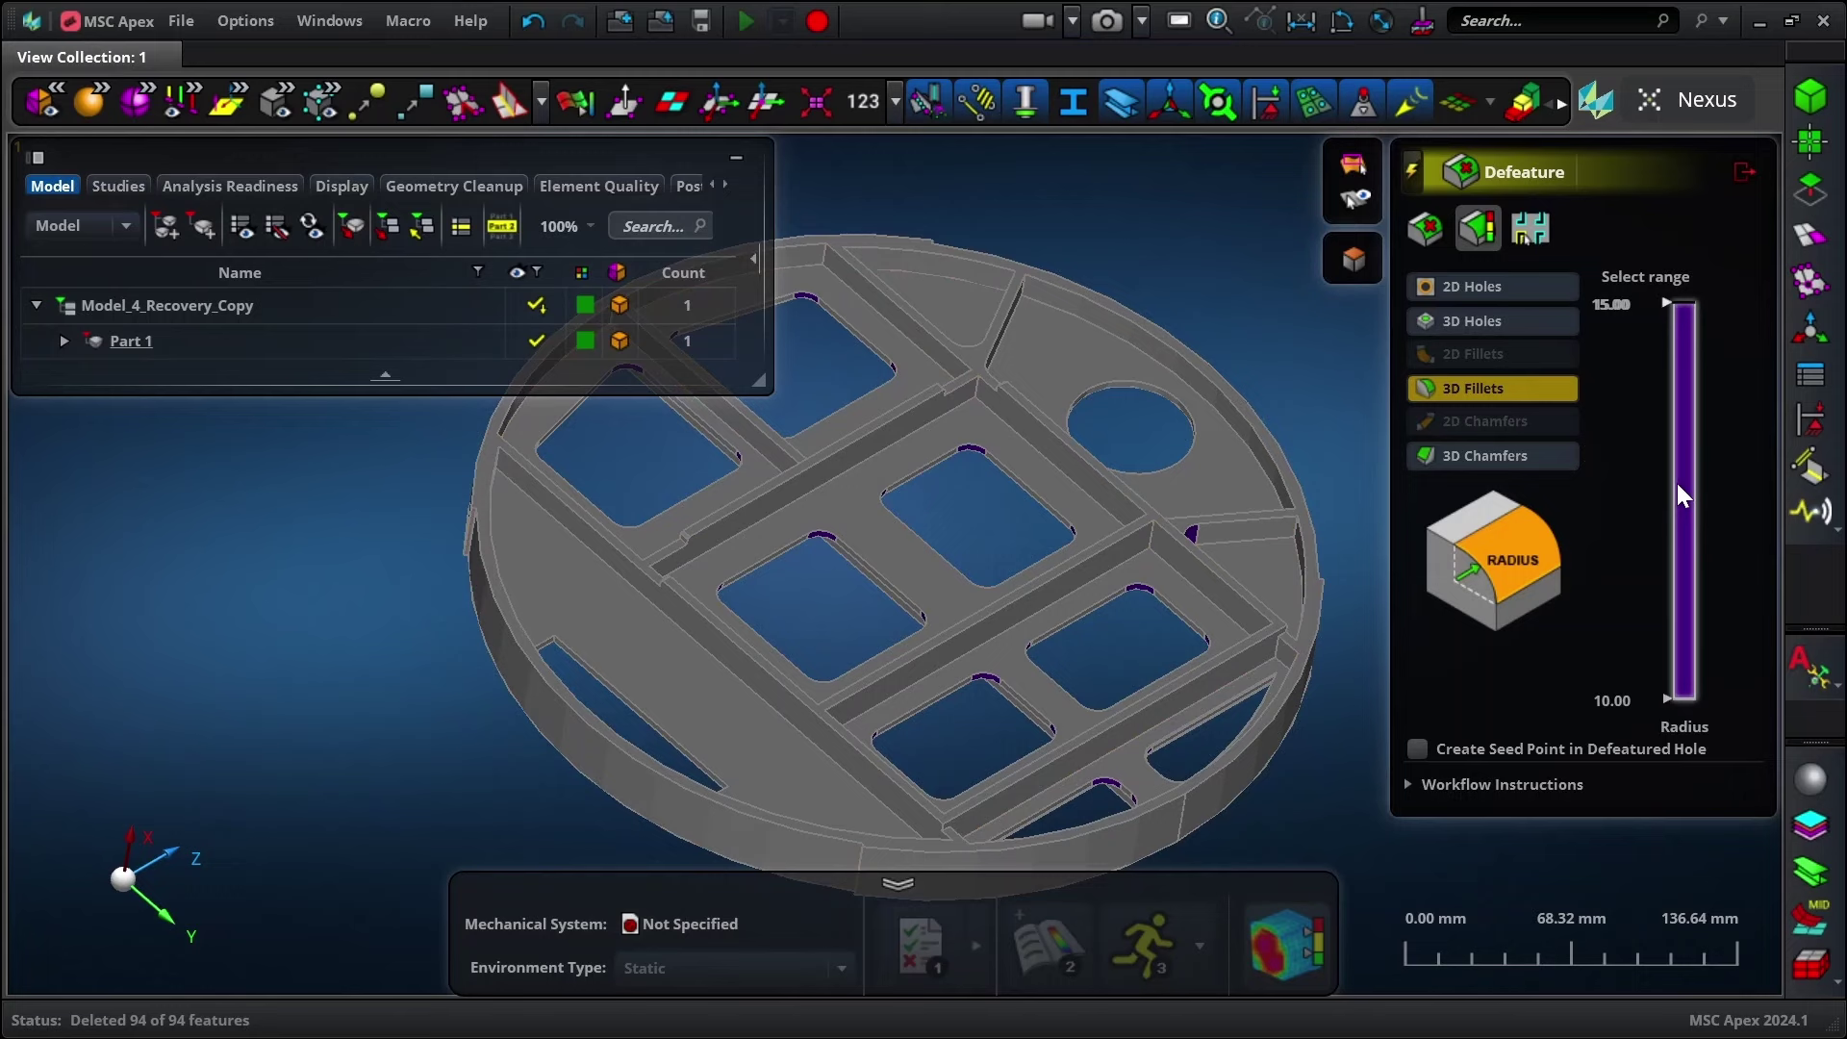
Step: Inspect the now-sharp rib edges and exit the Defeature tool
mouse_move(1275, 245)
middle_mouse_down()
mouse_move(1203, 225)
mouse_move(1240, 347)
middle_mouse_up()
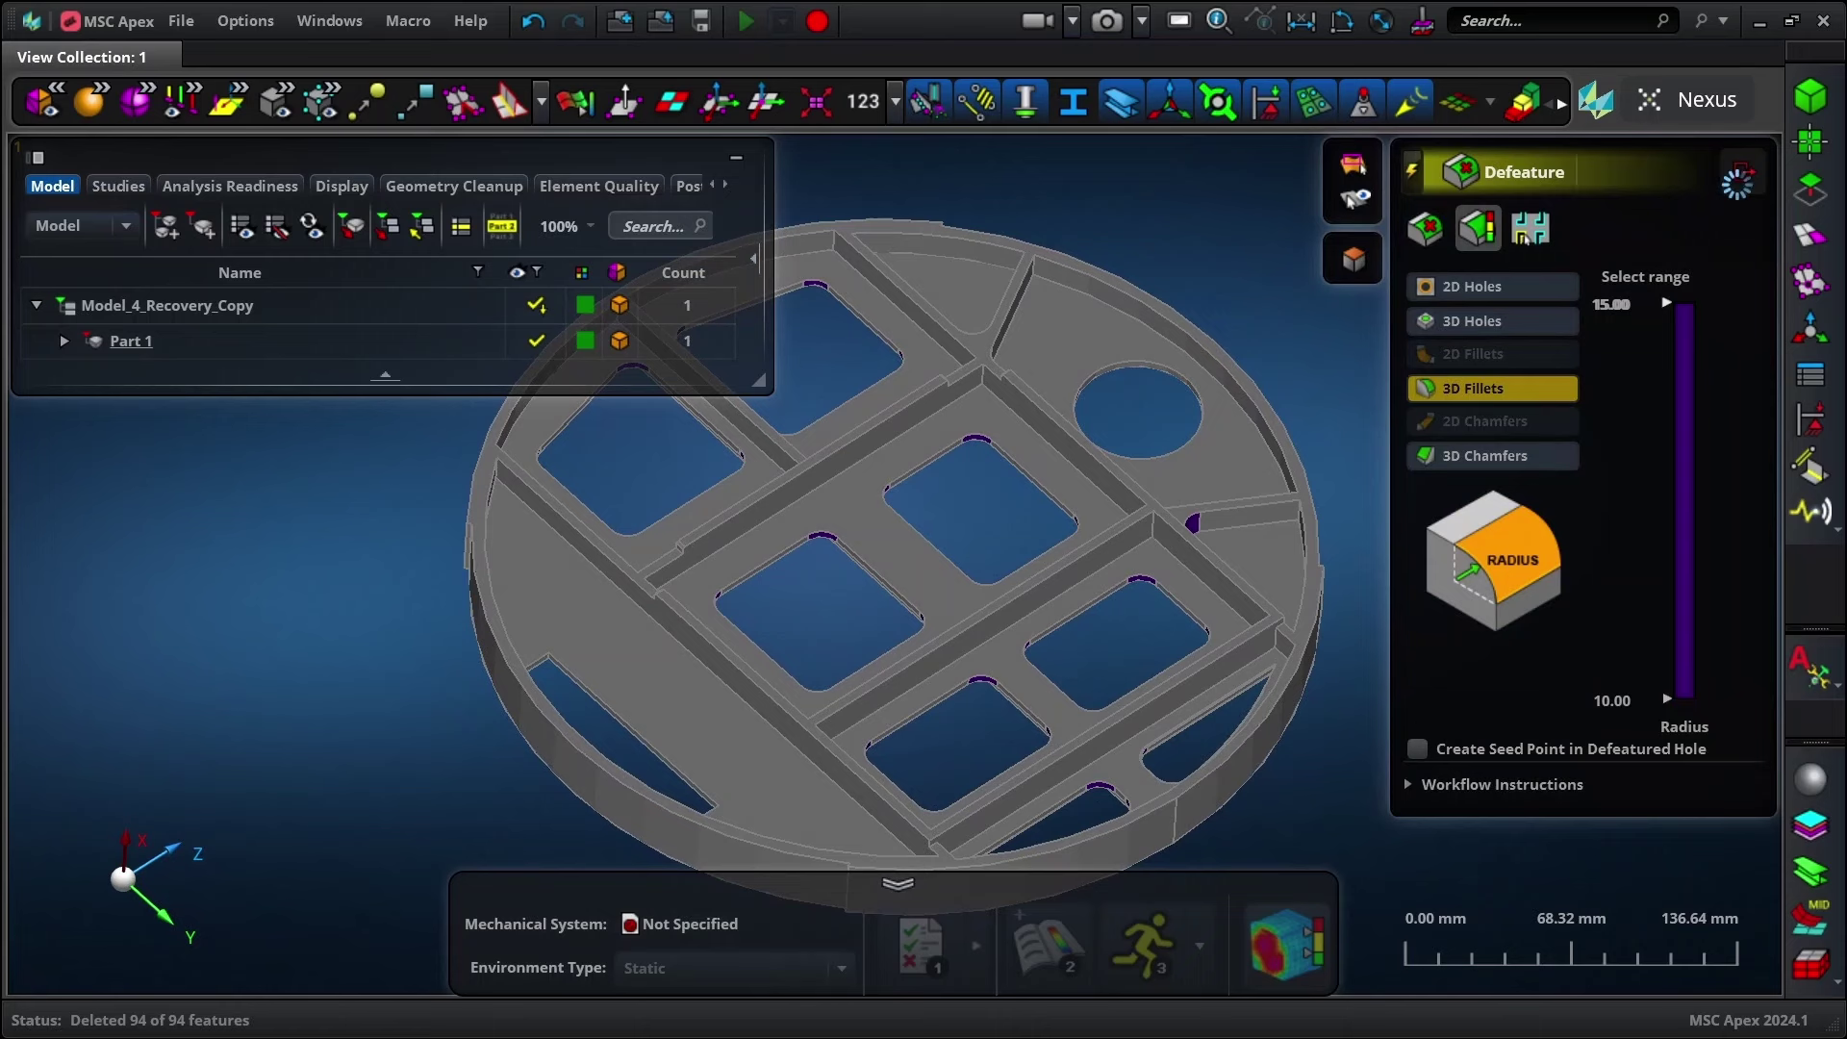
left_click(1743, 173)
mouse_move(1518, 297)
middle_mouse_down()
mouse_move(1471, 269)
mouse_move(1515, 293)
middle_mouse_up()
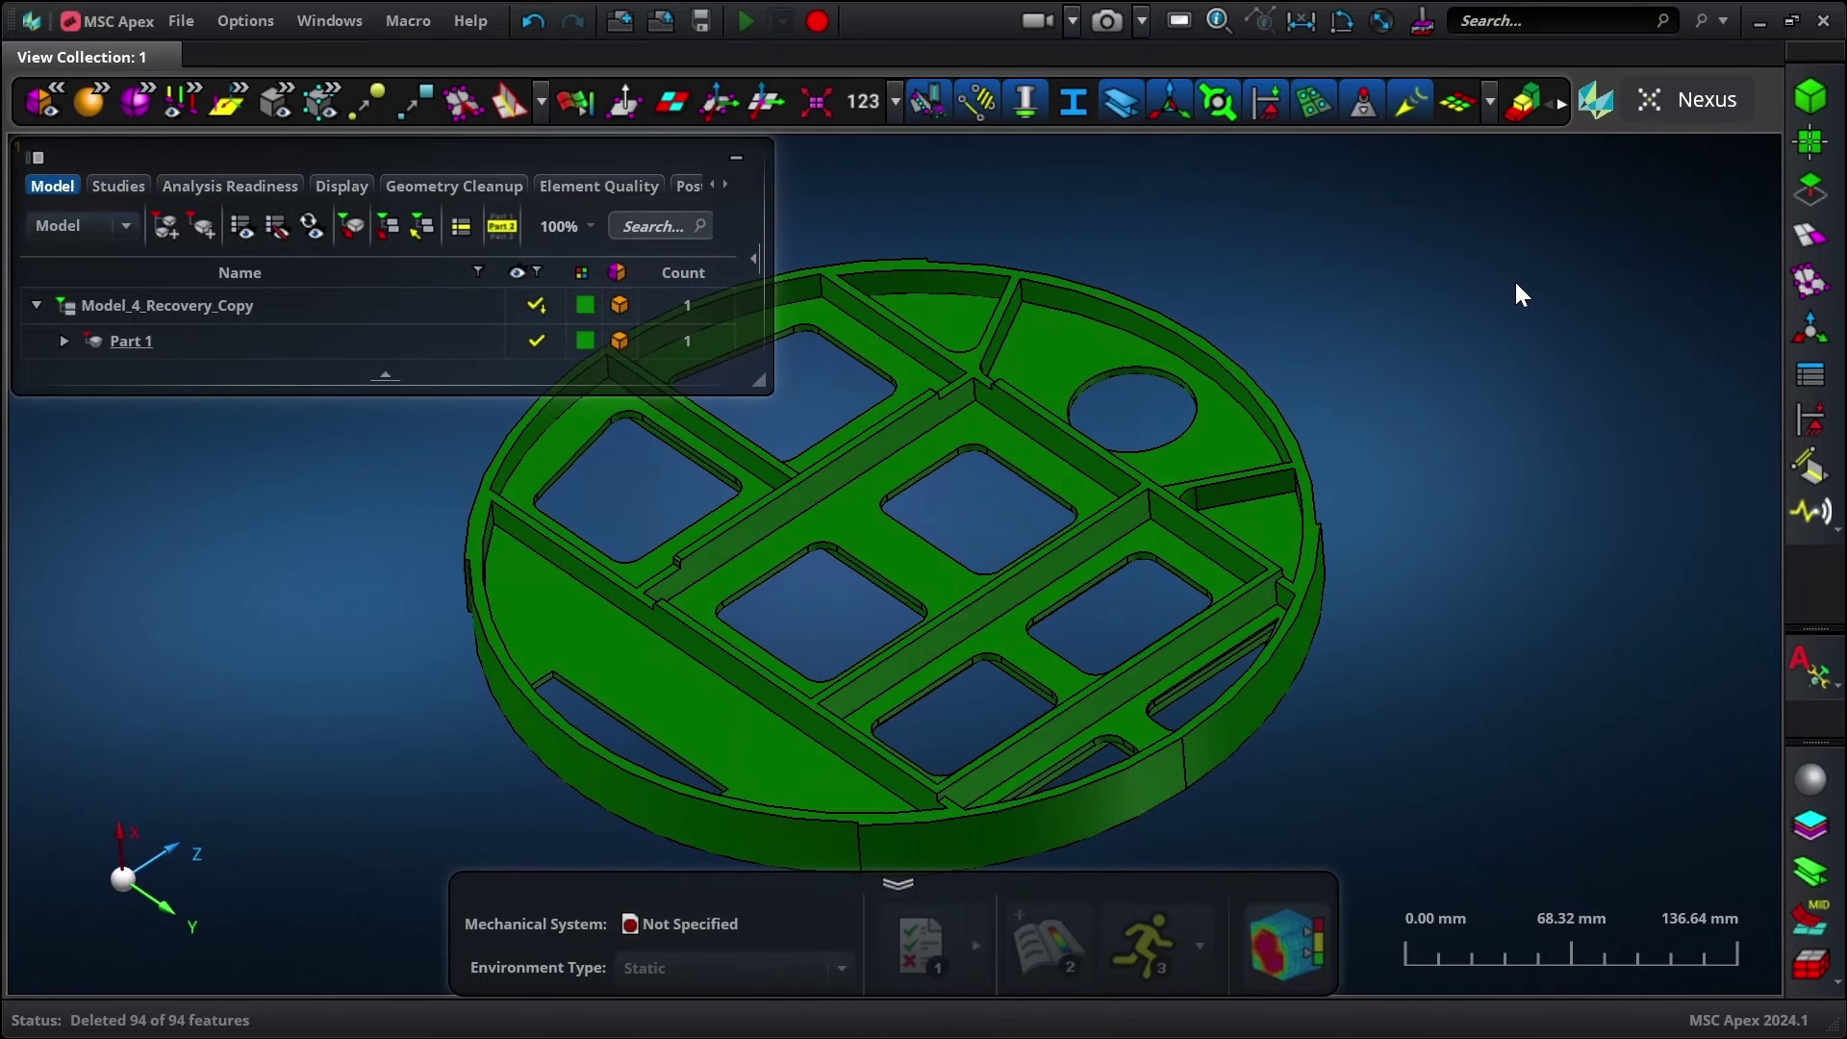